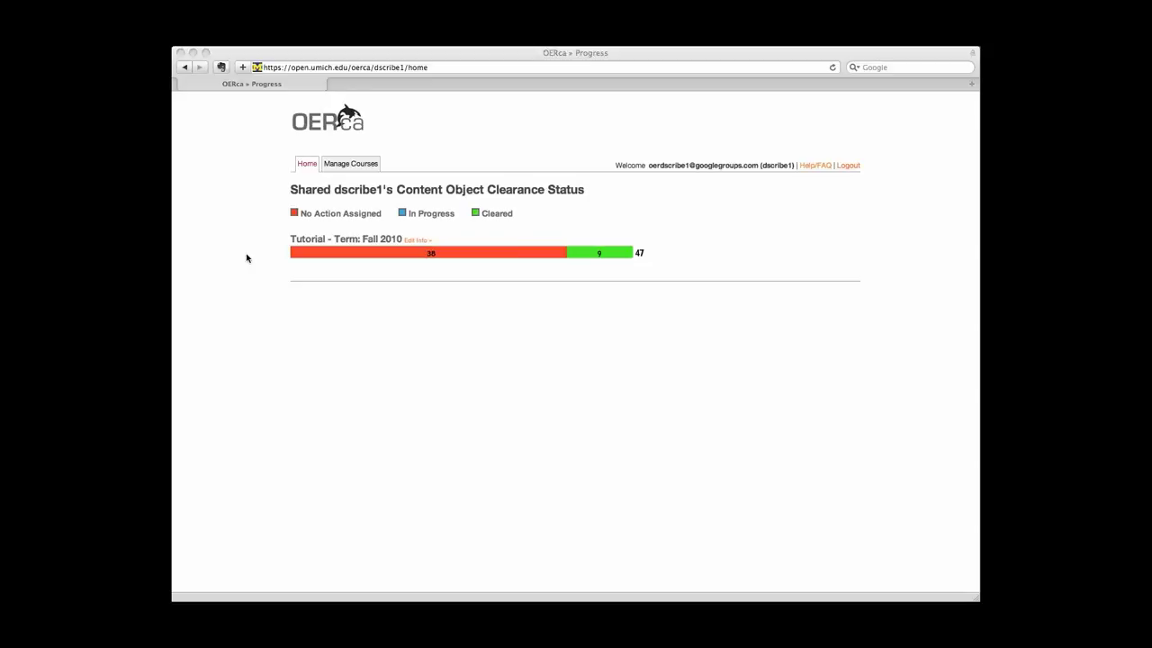
- Go to the Tutorial course's materials list and download the SI646-W07-Week5-DRM lecture slides
left_click(352, 167)
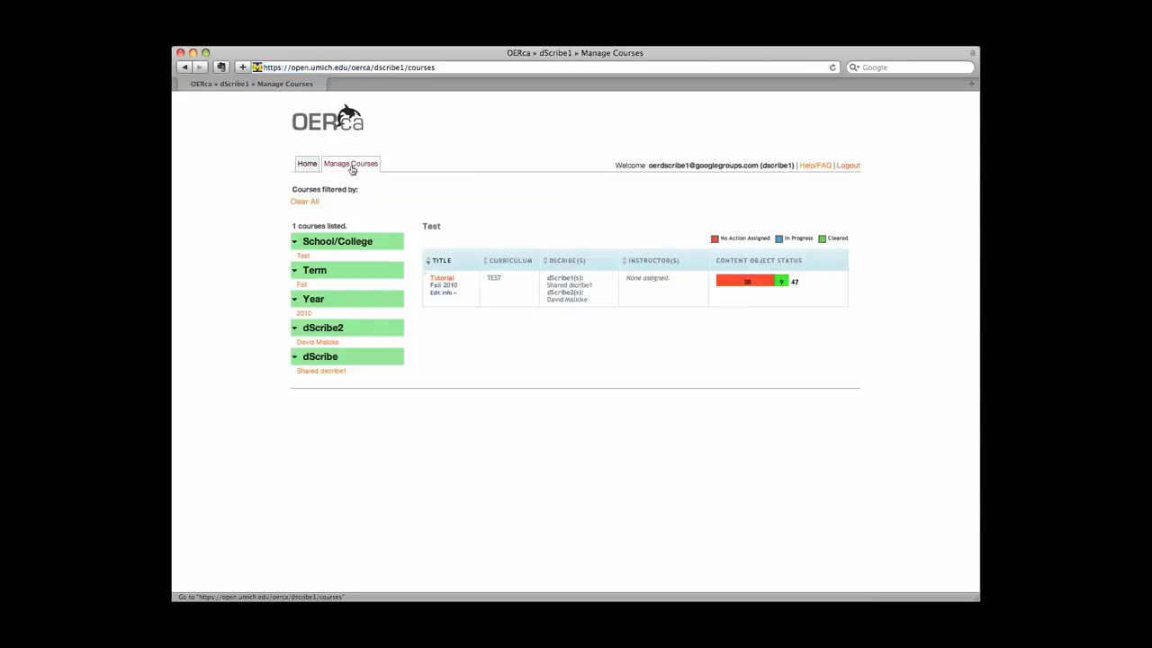
left_click(443, 278)
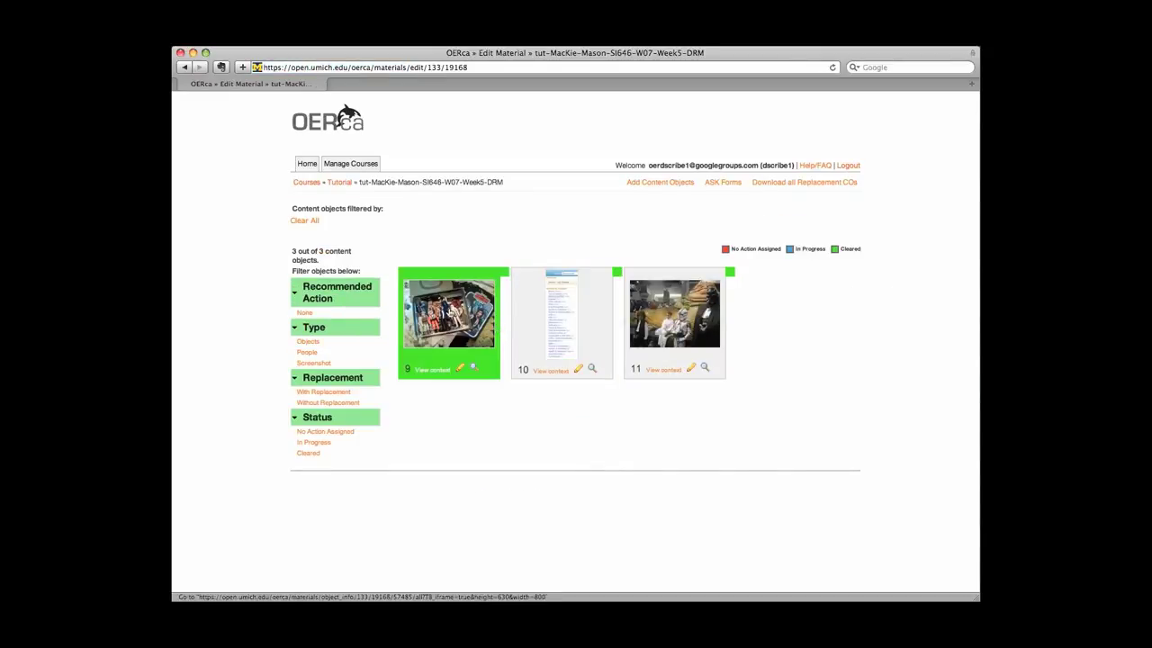
left_click(336, 183)
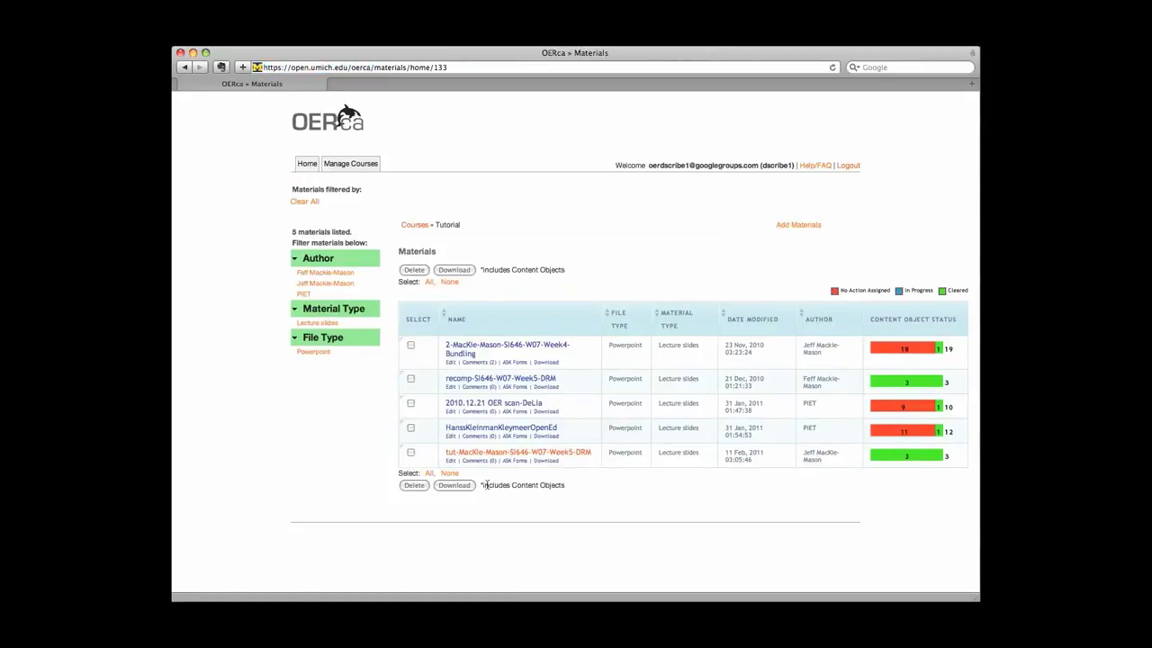
left_click(547, 462)
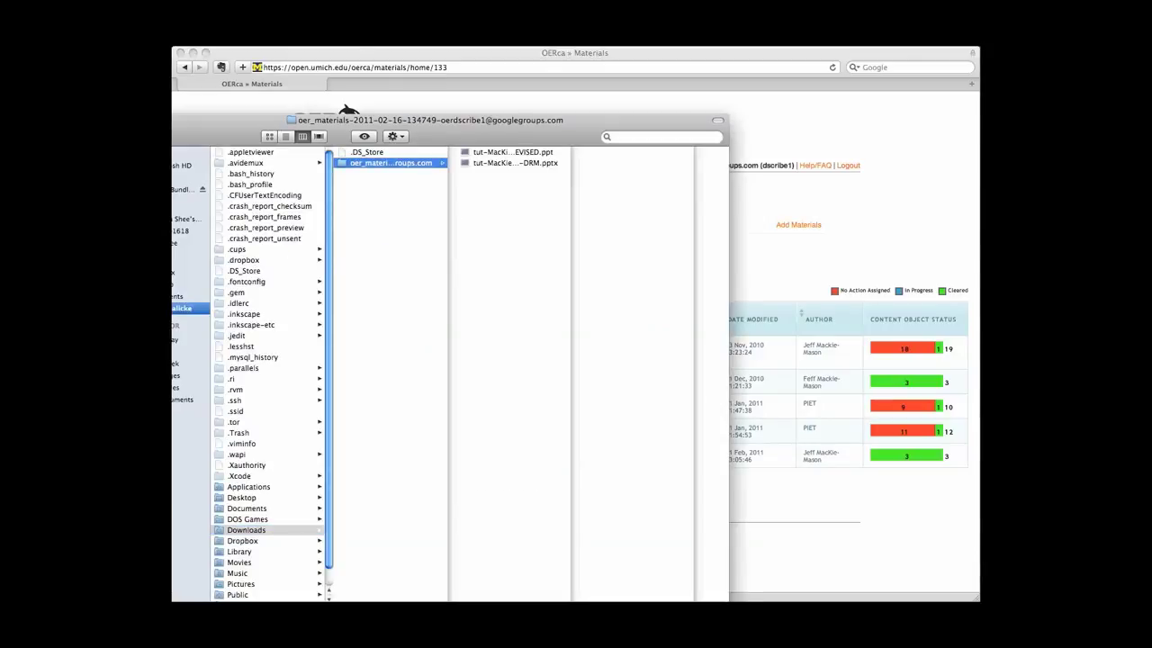
- Enlarge the Finder window and its columns to show full file names, then open the Week5-DRM-AUTOREVISED.ppt presentation
left_click_drag(500, 133, 368, 99)
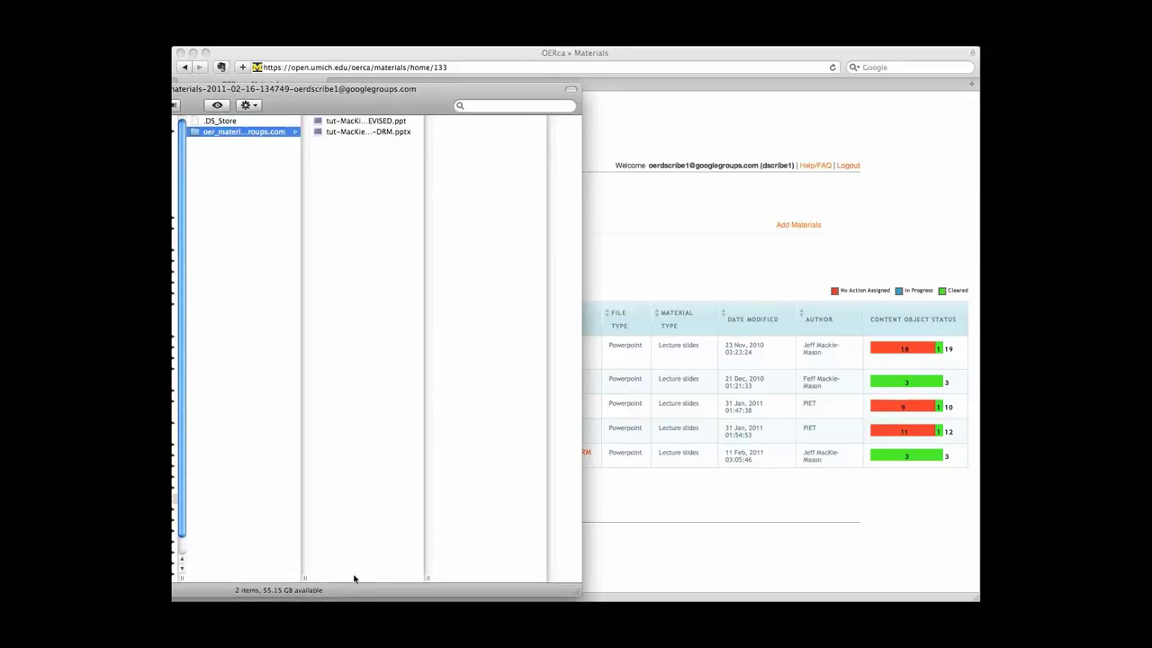
left_click_drag(310, 578, 478, 567)
left_click_drag(579, 595, 900, 599)
left_click_drag(601, 579, 819, 559)
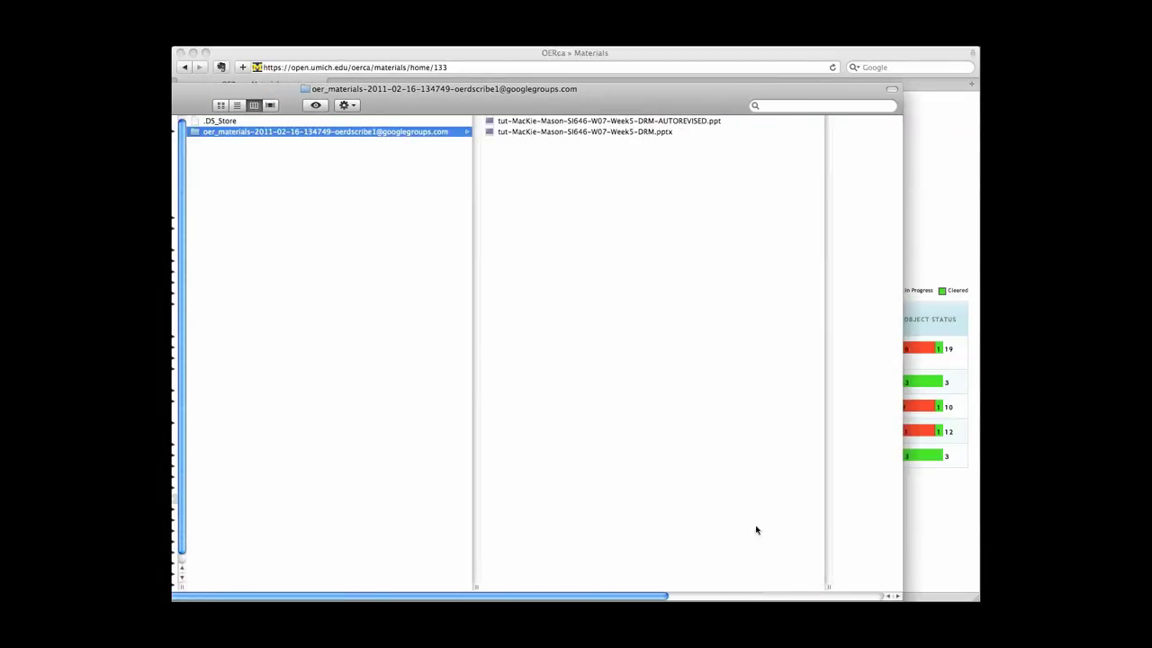
left_click(576, 131)
left_click(576, 125)
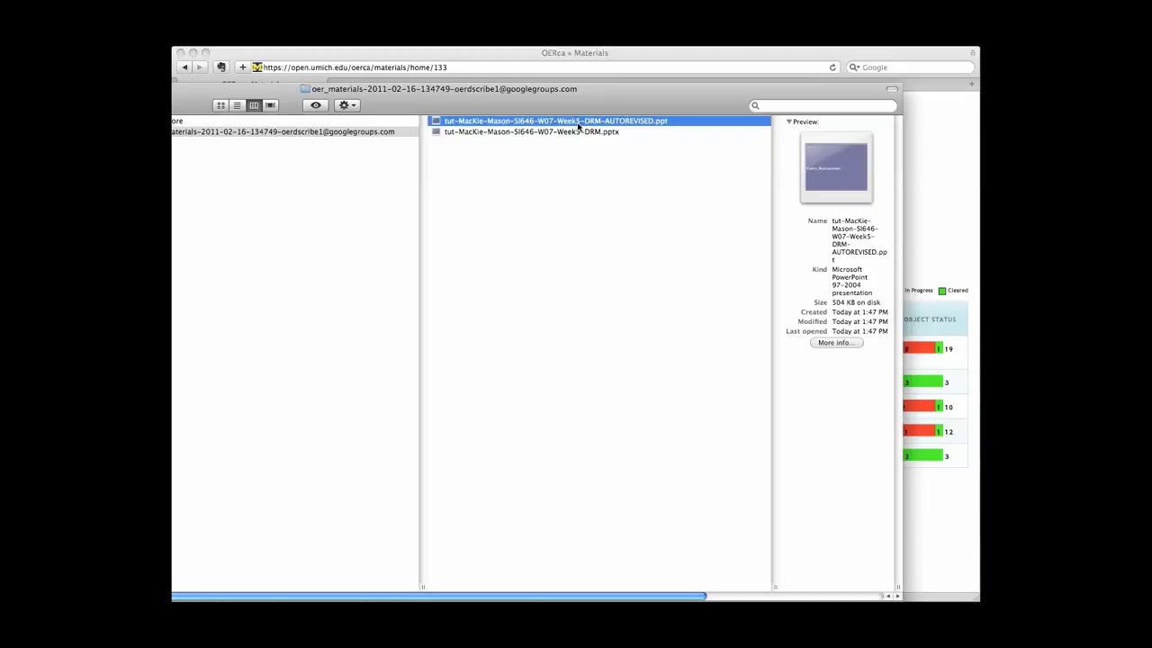
double_click(576, 123)
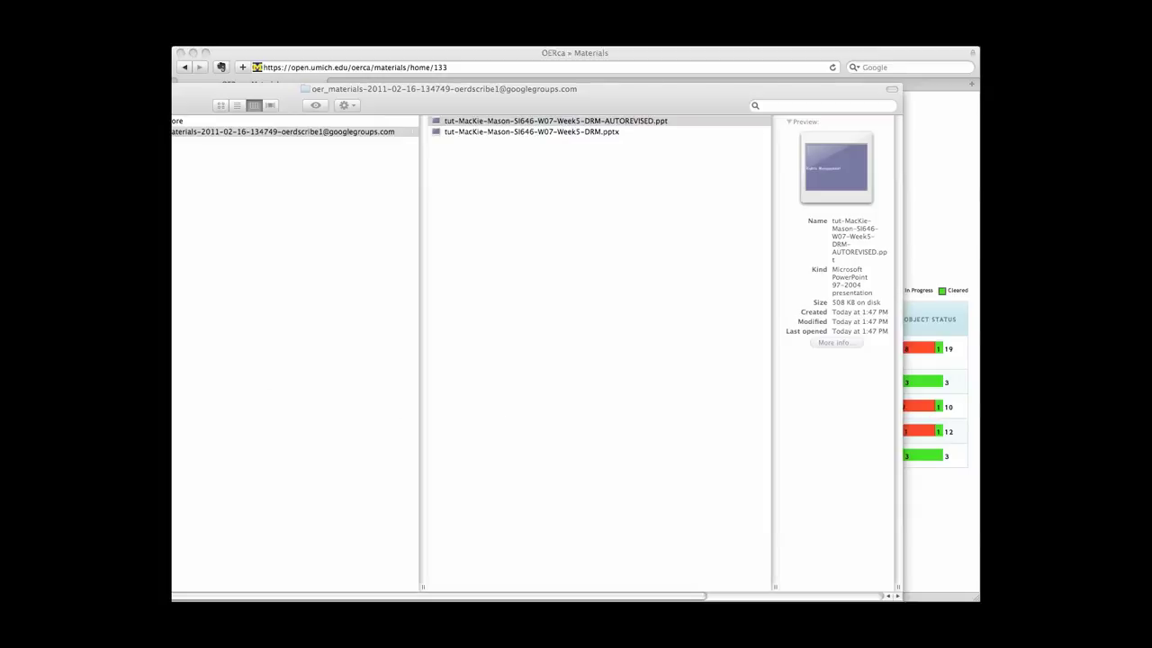
- Reposition the presentation window and display slide 9, the one about creation of derivative works
left_click_drag(225, 159, 734, 158)
left_click(287, 295)
scroll(282, 306, "down", 5)
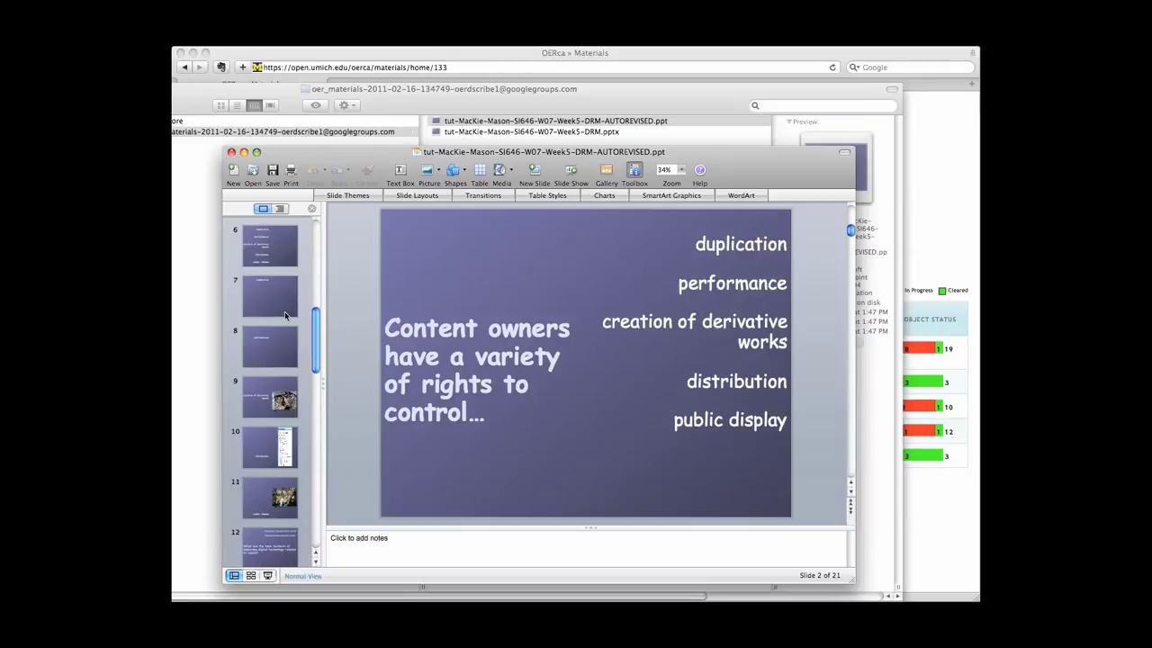
scroll(286, 324, "down", 1)
left_click(273, 349)
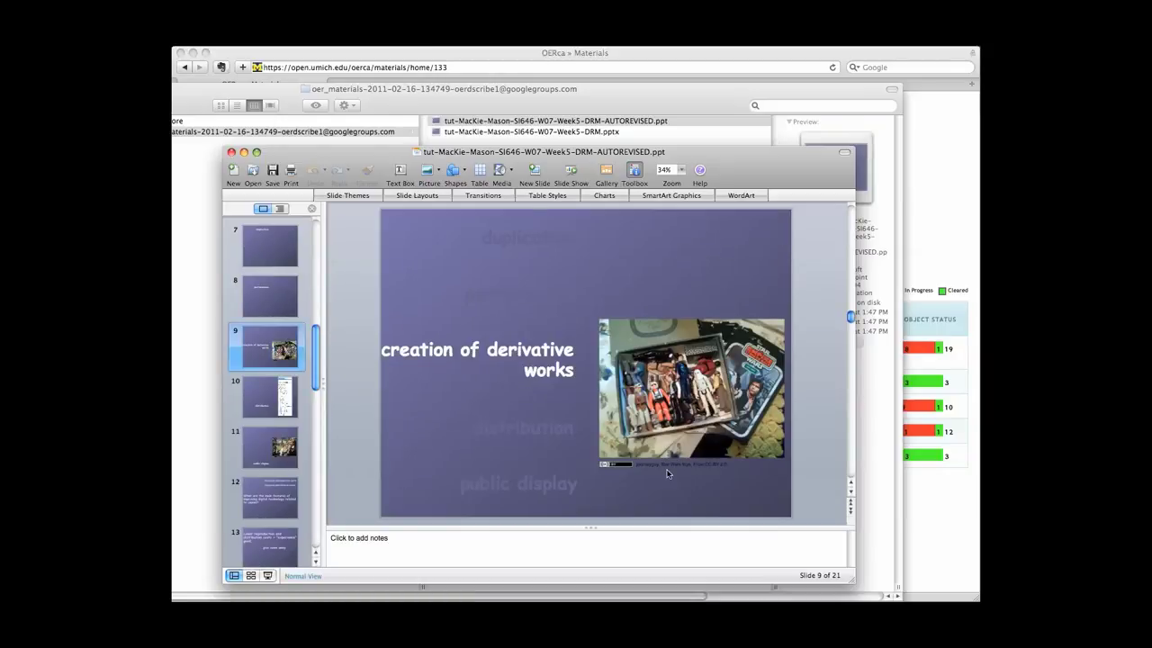
- Make the citation text under slide 9's toy photo white and set the slide zoom to 100%
left_click(618, 465)
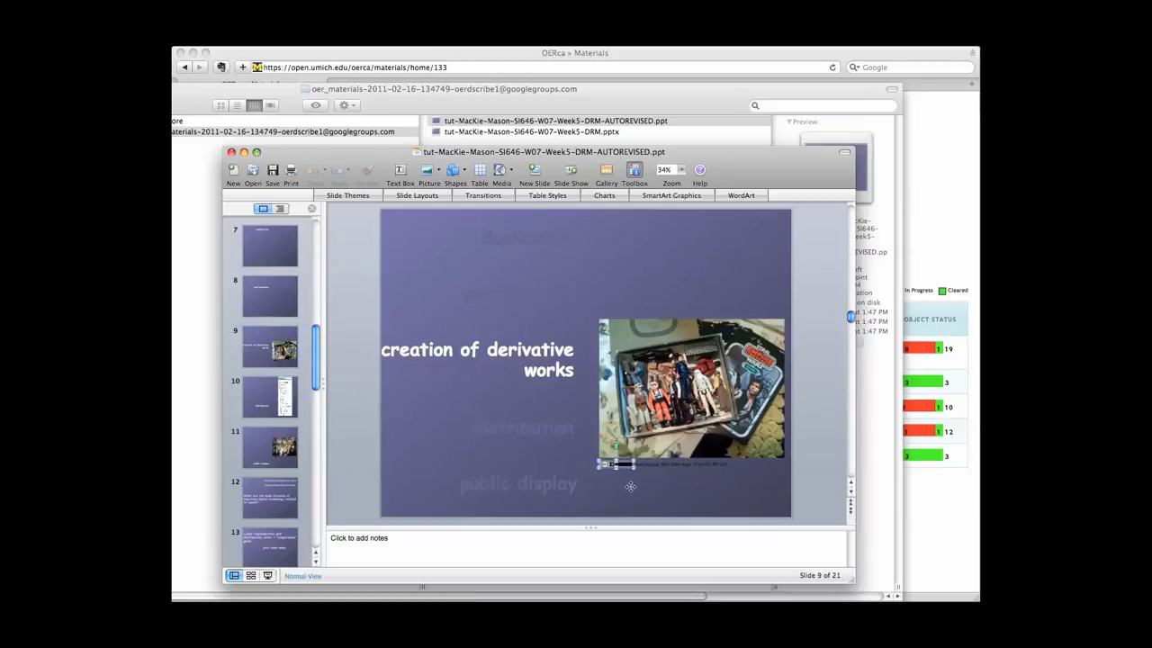
left_click(669, 463)
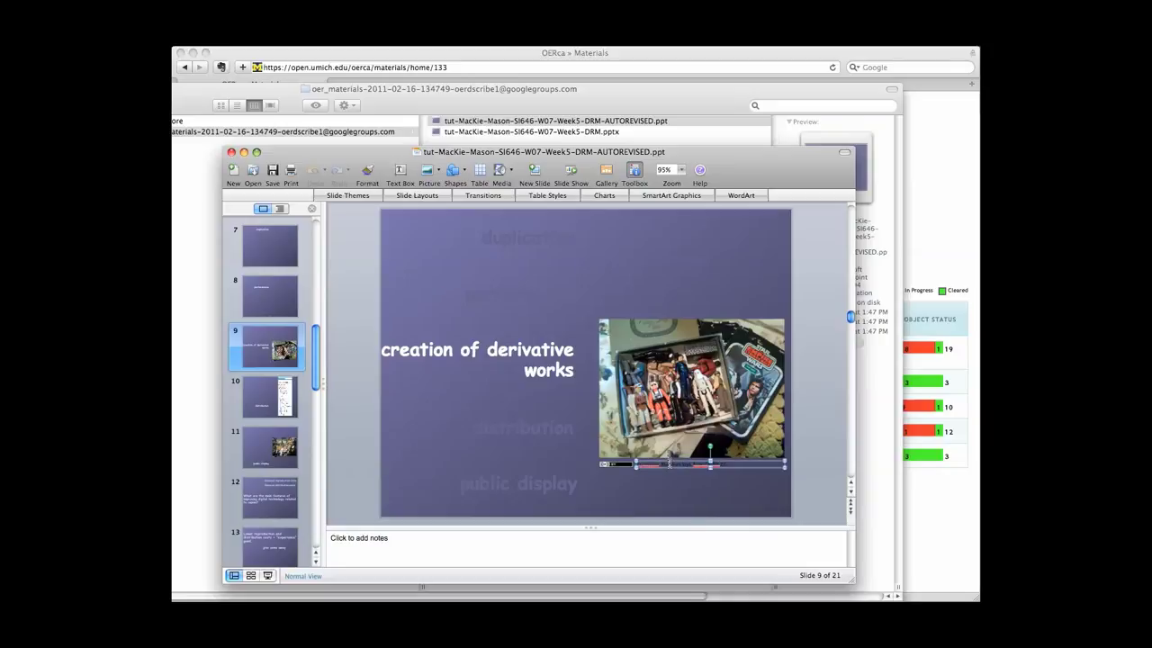
triple_click(669, 464)
key("super+v")
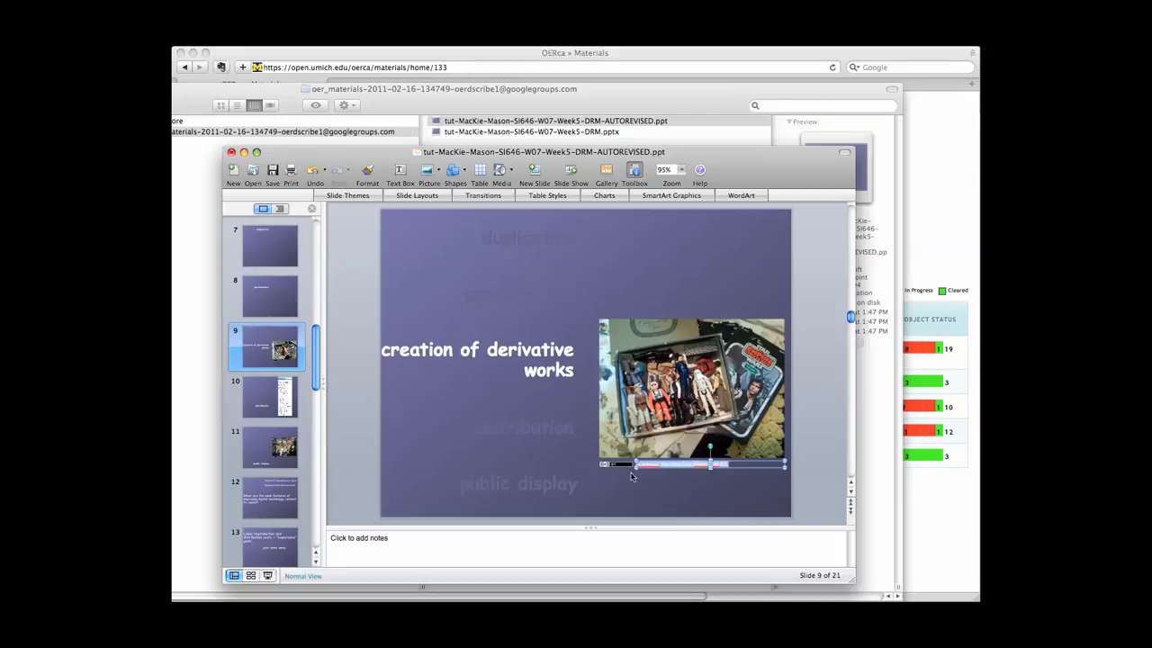
left_click(657, 496)
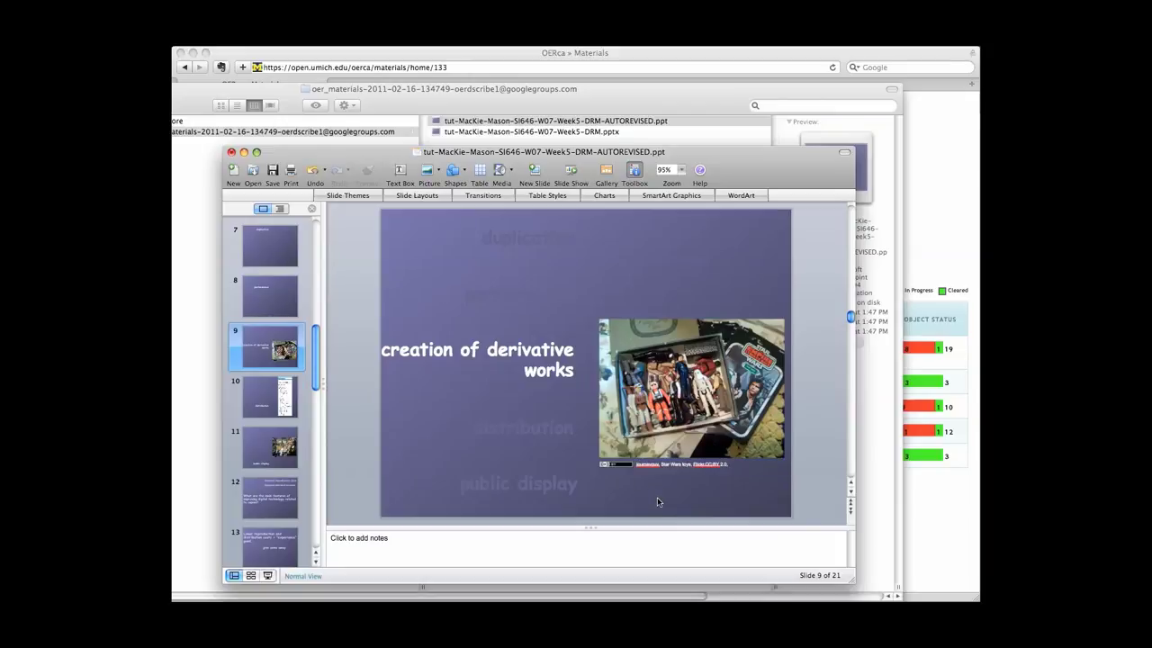
left_click(680, 171)
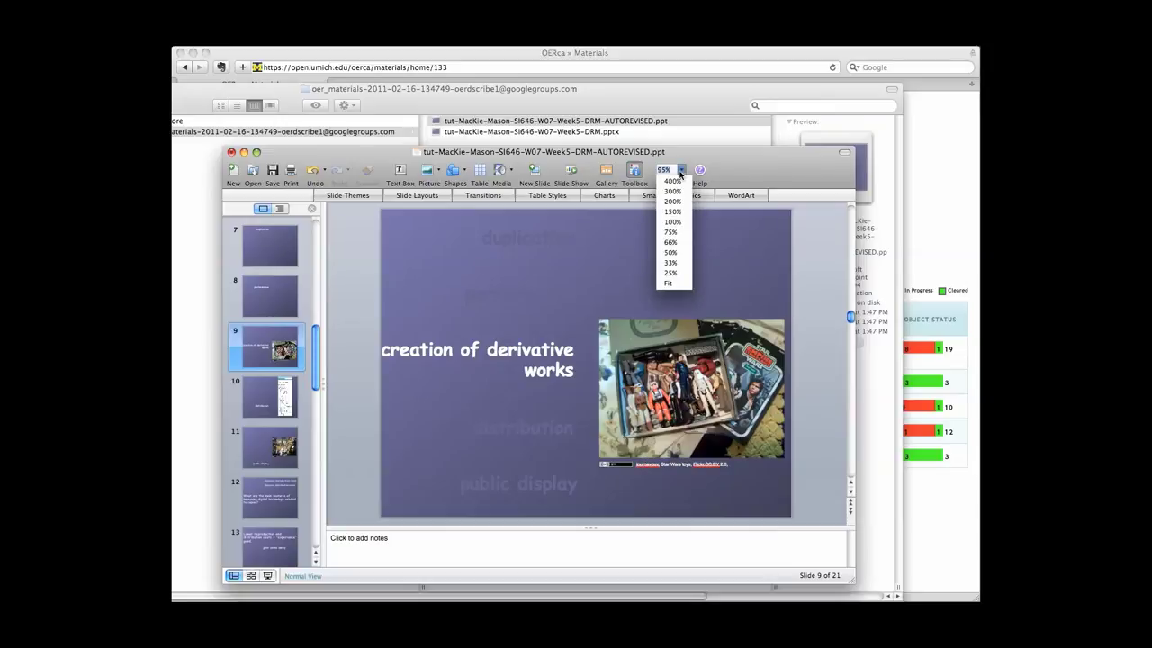
left_click(674, 221)
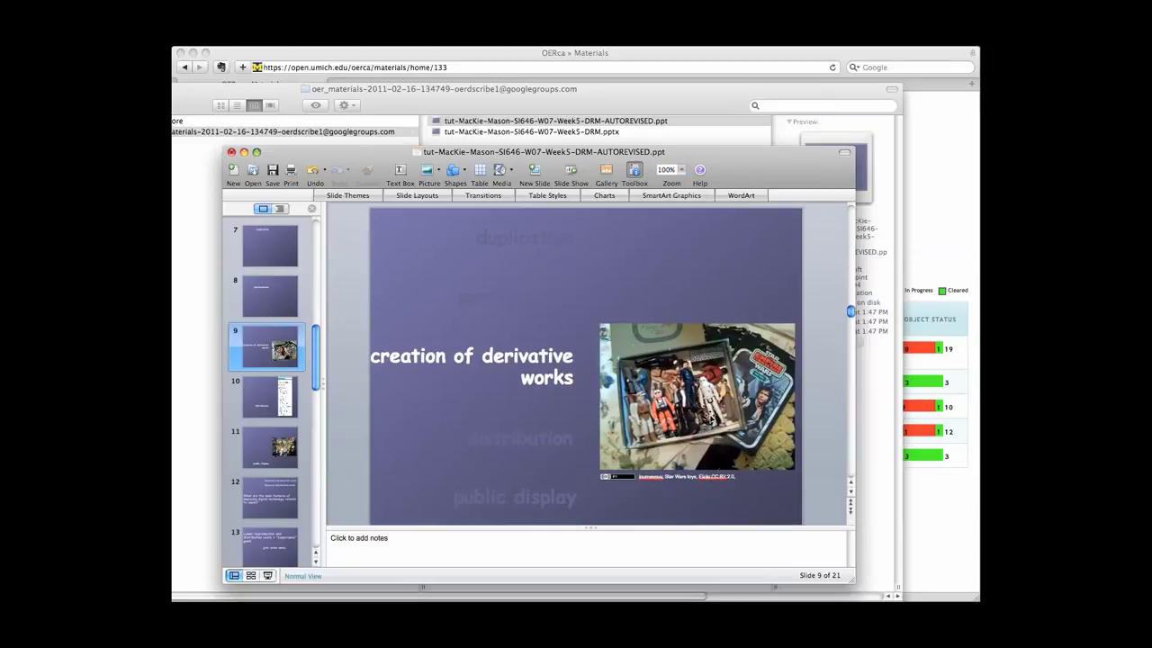
- On slide 11, make the photo's citation text white and nudge the license tag and citation up against the image
key("Down")
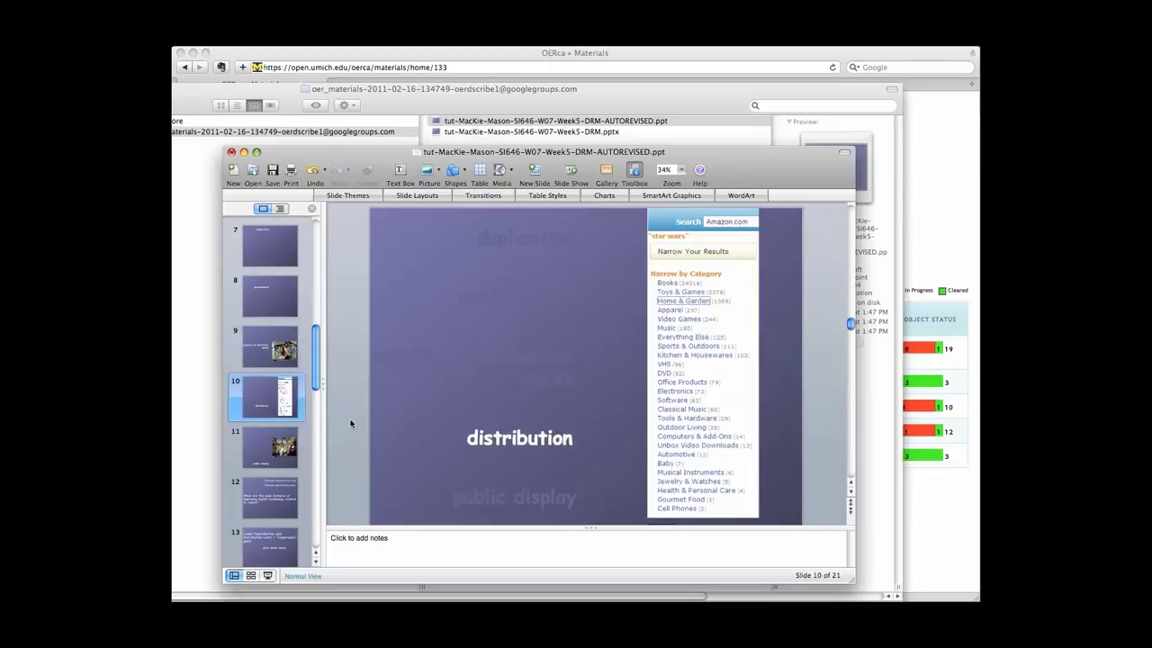
left_click(266, 450)
left_click(684, 442)
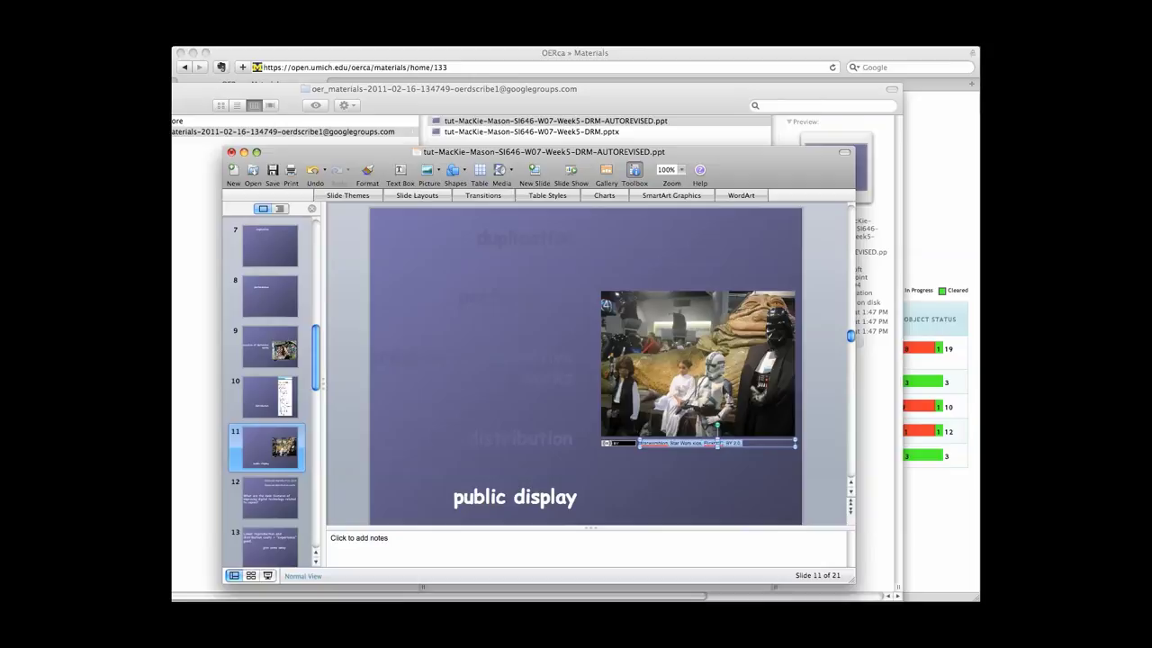
left_click(625, 445)
key("Up")
key("Up")
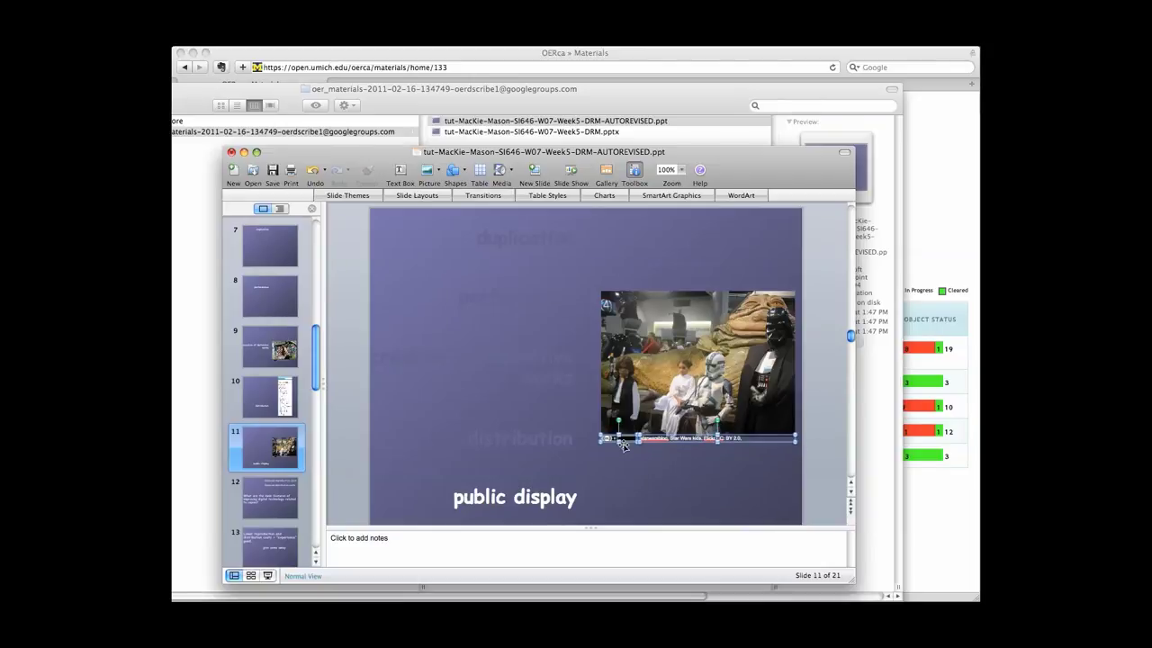
left_click(629, 478)
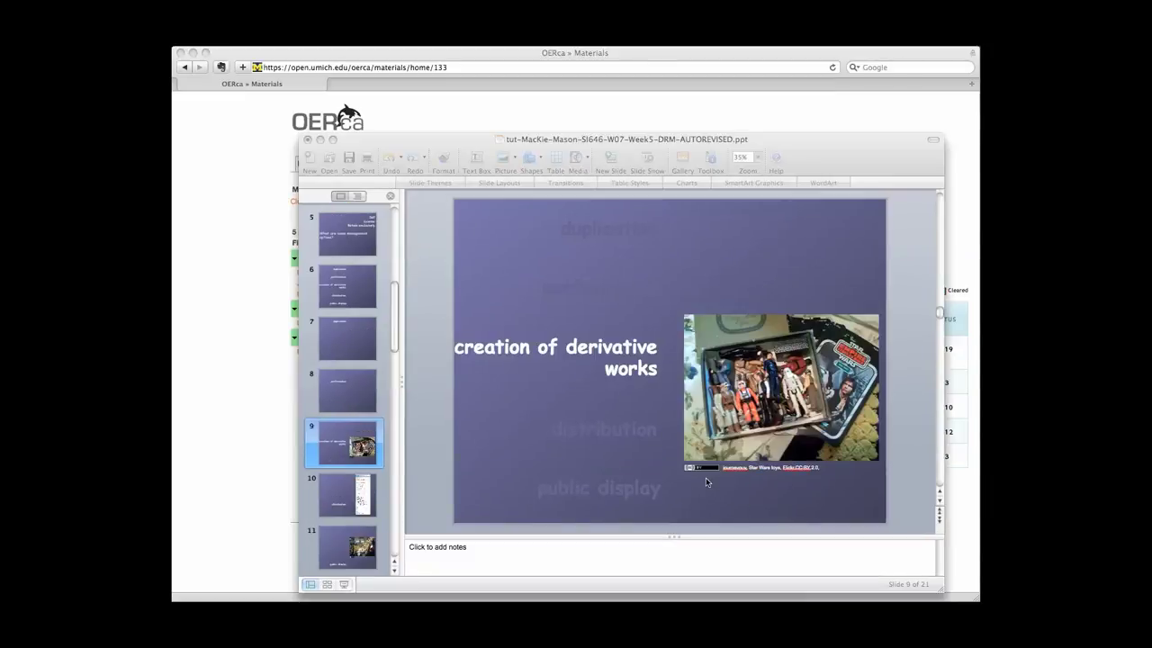
- Switch to the browser and open the Open.Michigan wiki main page at open.umich.edu/wiki in a new tab
left_click(451, 75)
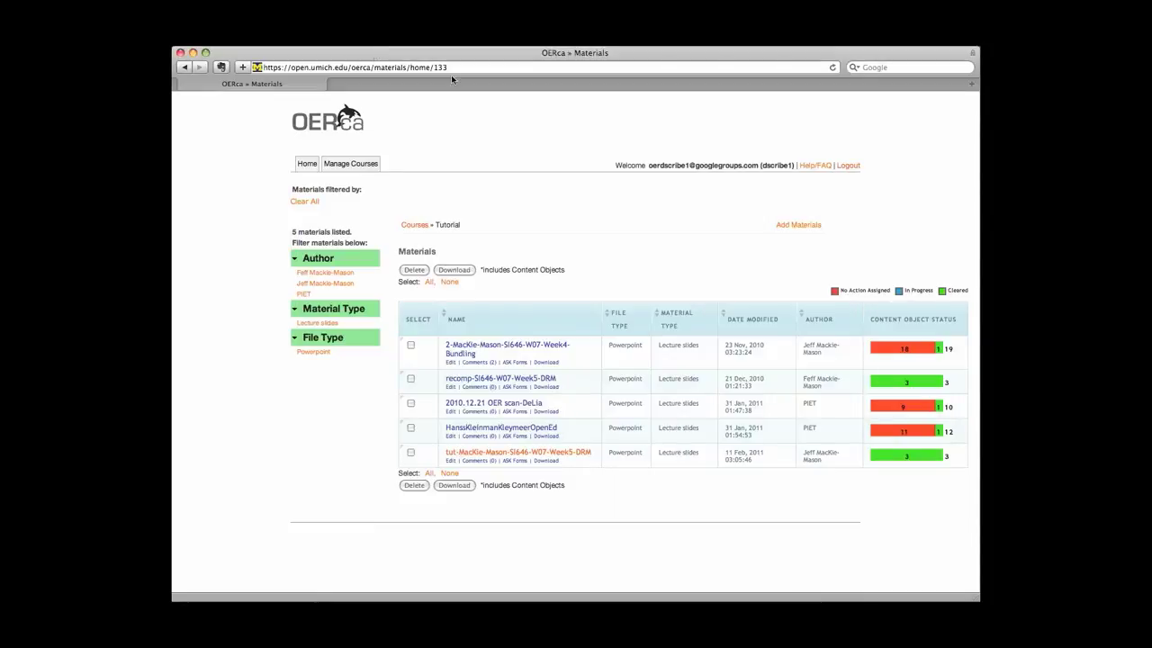
left_click(971, 85)
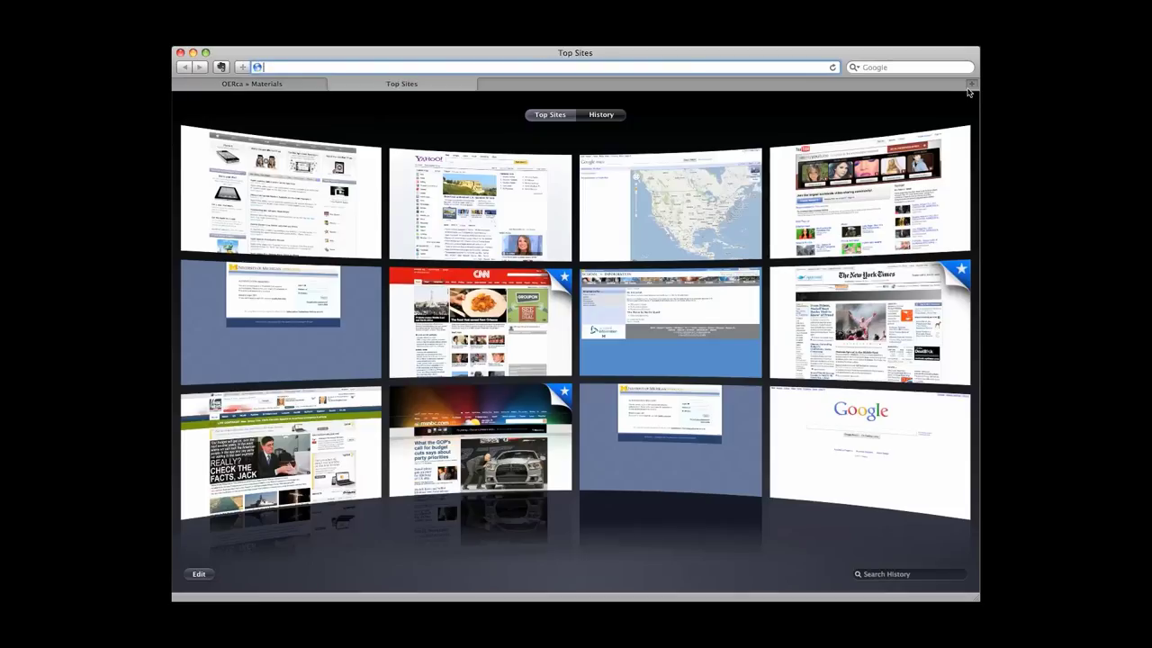
type("open.umich.e")
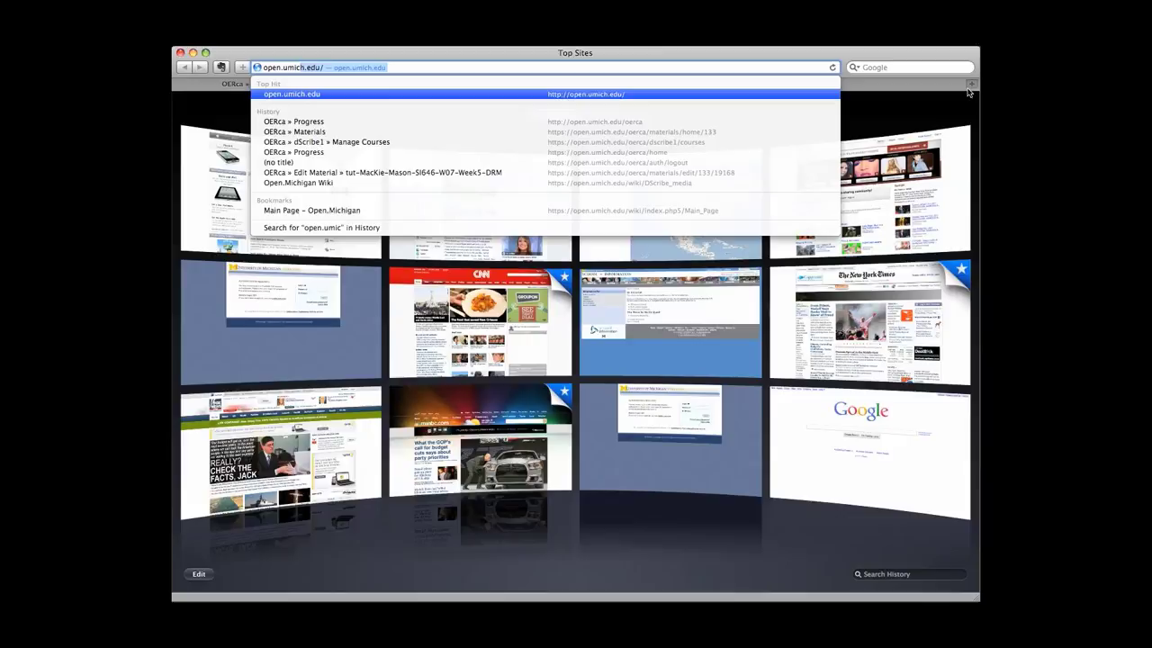
type("du")
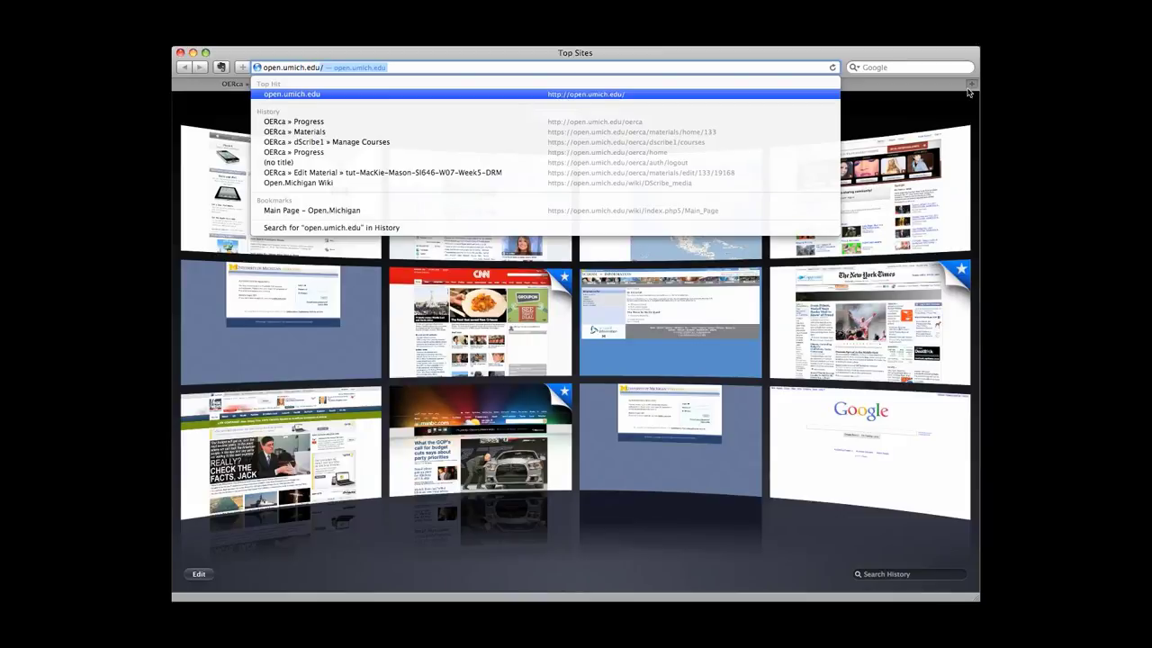
type("/wiki")
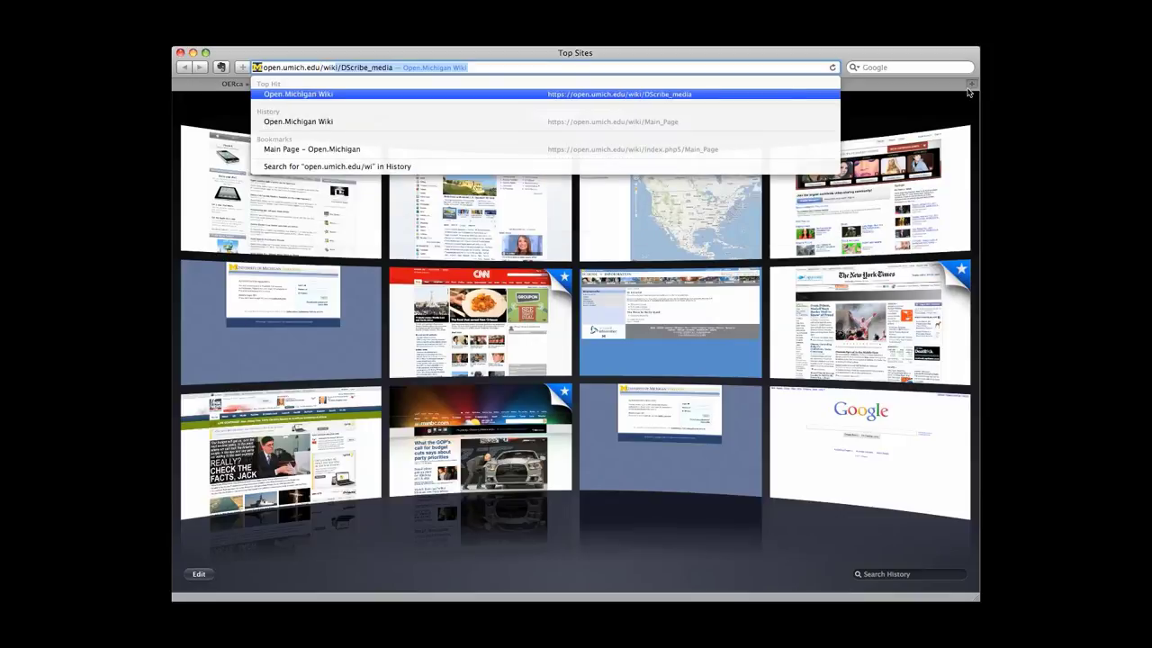
key("BackSpace")
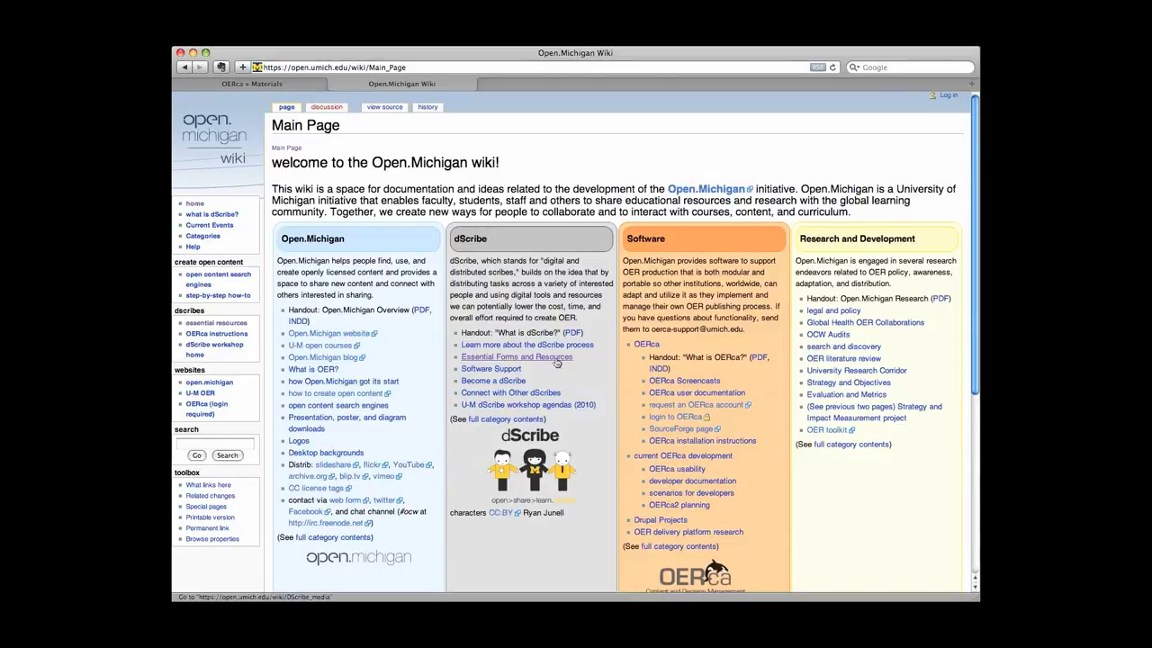
- From the dScribe Essential Forms and Resources page, download and open Disclaimer_Citation_Key.ppt, and close the Finder window
left_click(556, 358)
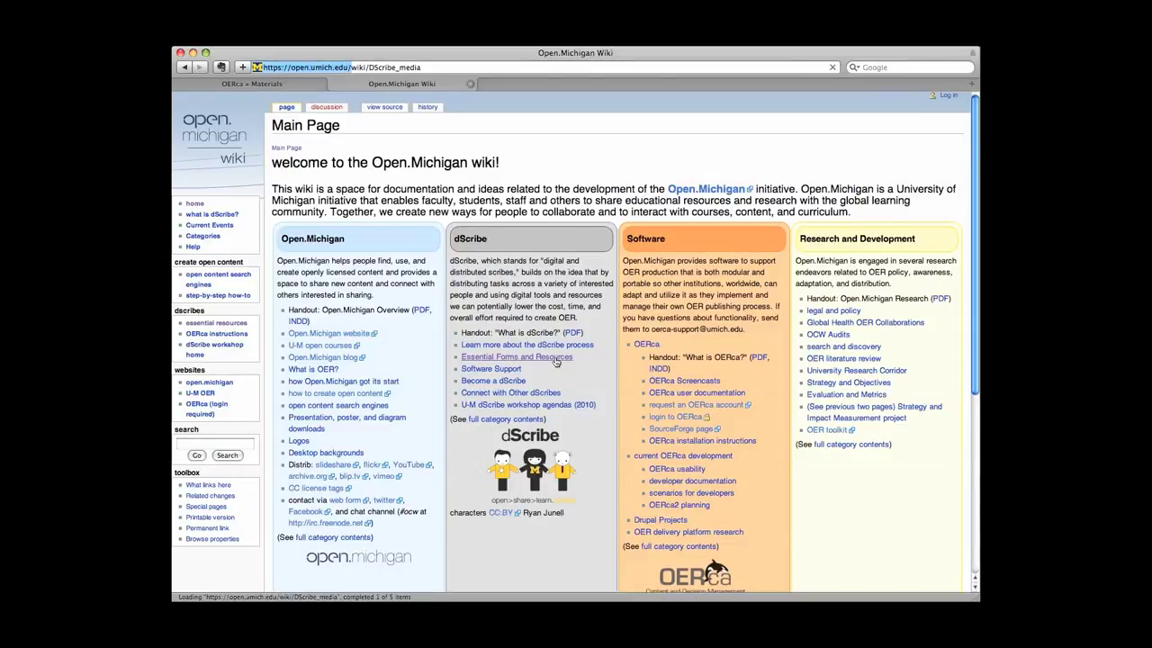
scroll(619, 449, "down", 5)
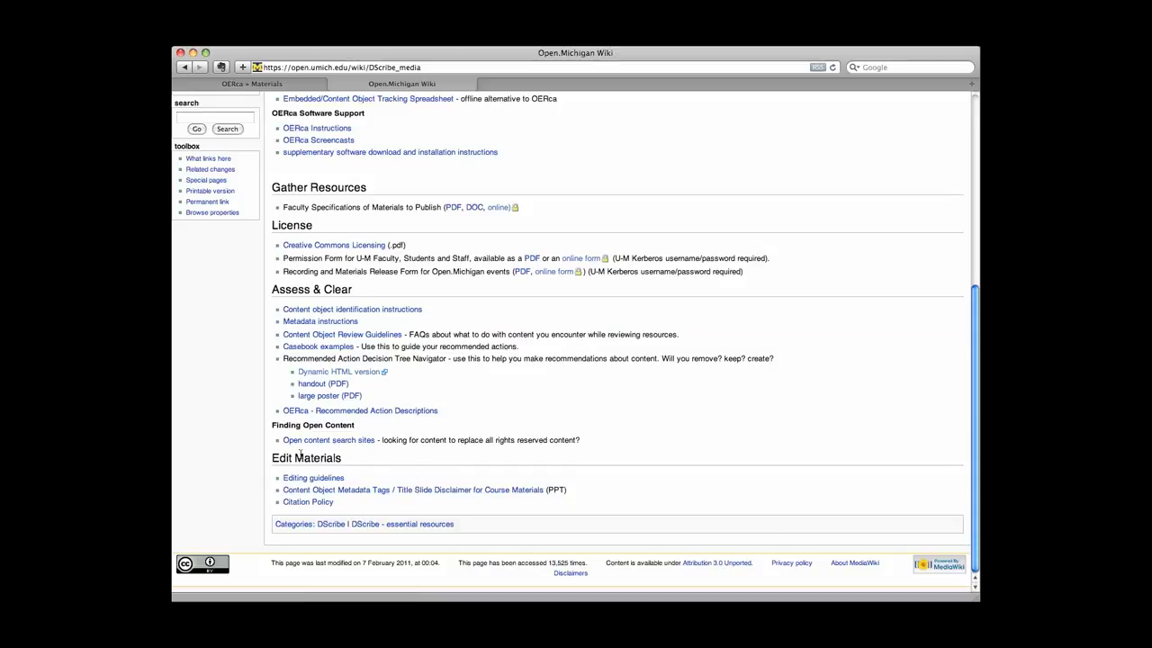
key("super+Tab")
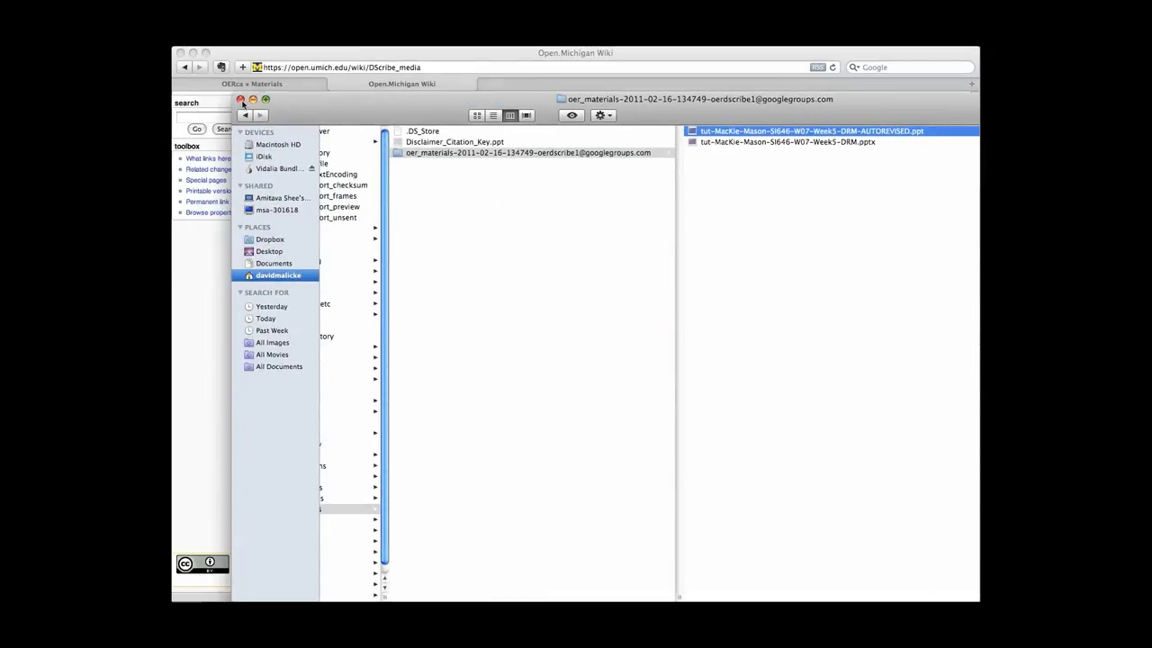
left_click(241, 100)
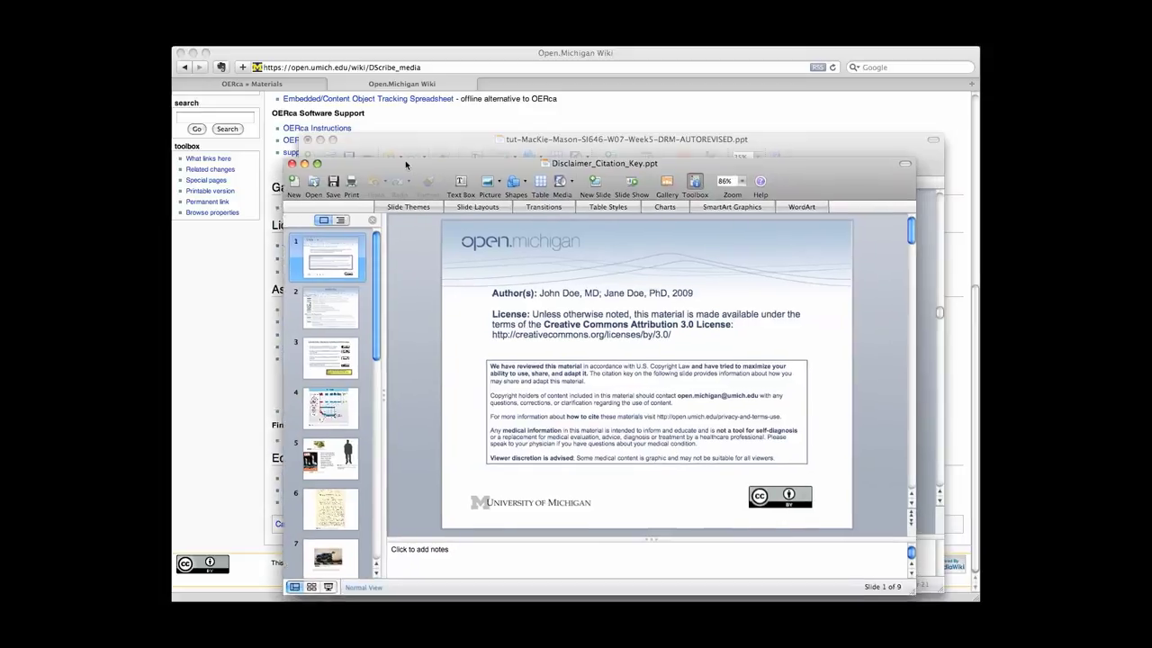
- Copy the first two slides of Disclaimer_Citation_Key.ppt, the Open.Michigan disclaimer and the Citation Key
left_click(327, 307, "shift")
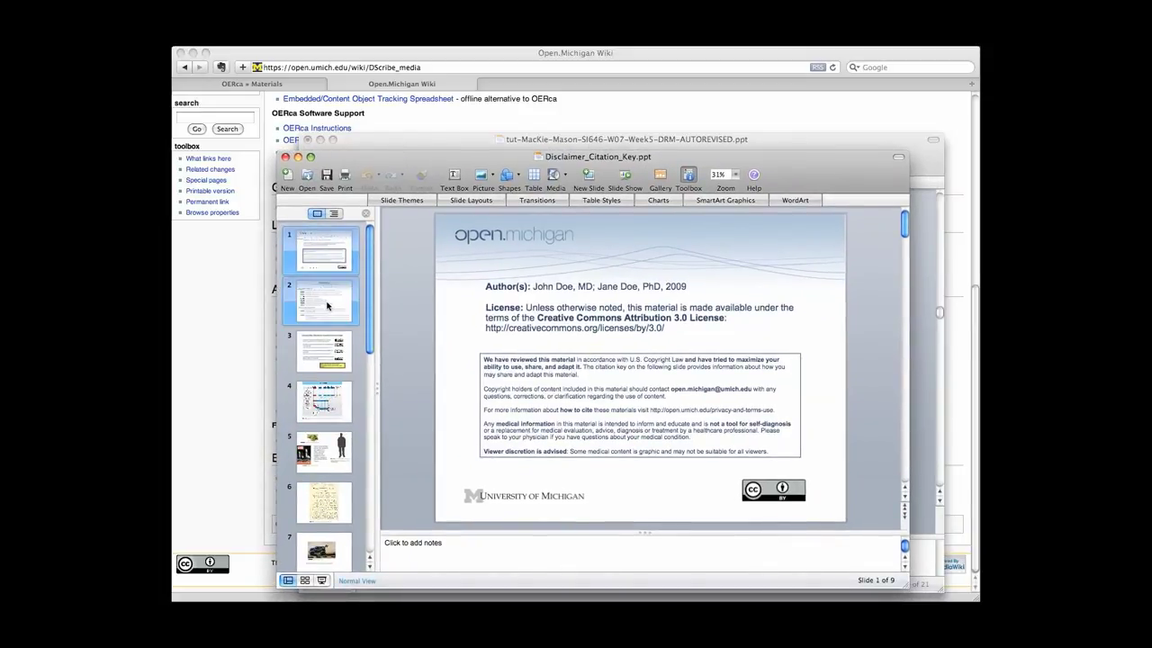
left_click(328, 297)
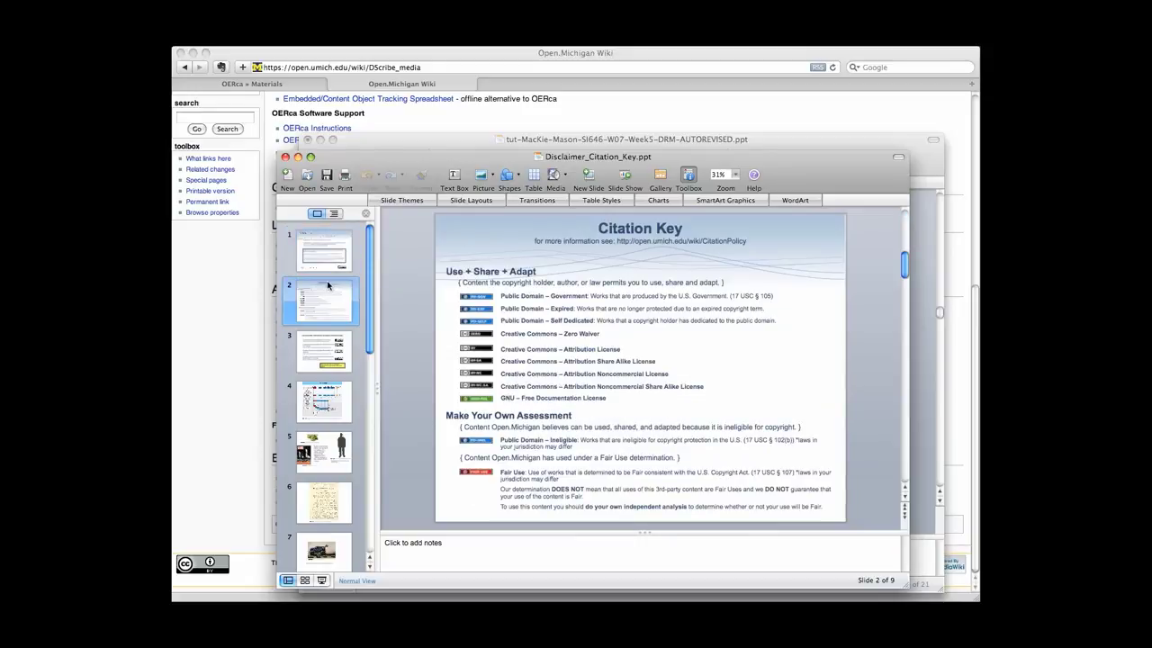
left_click(326, 270)
right_click(325, 295)
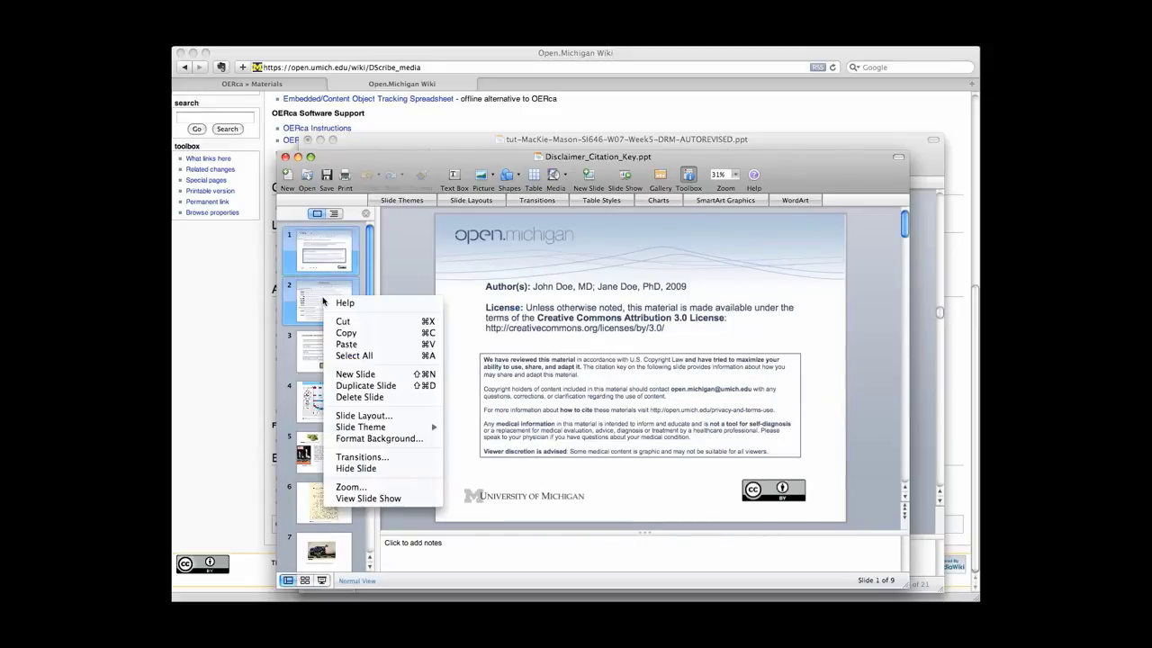
left_click(339, 333)
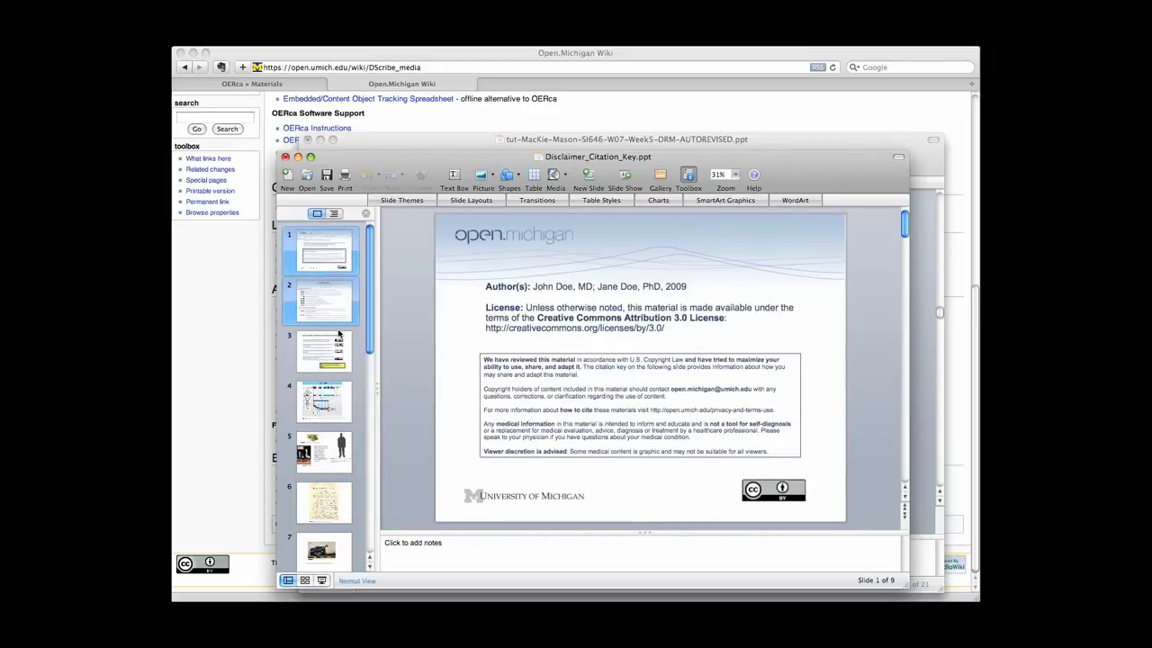
- Switch to the auto-revised lecture presentation and paste the two copied slides before its first slide
left_click(436, 140)
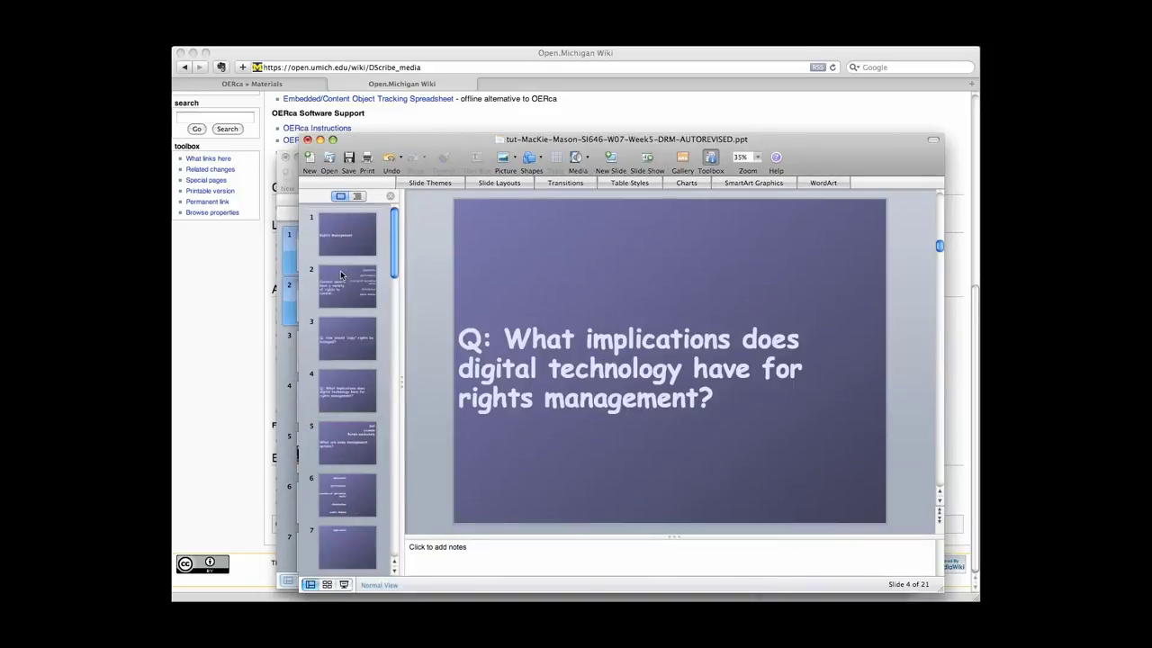
left_click(362, 216)
right_click(361, 216)
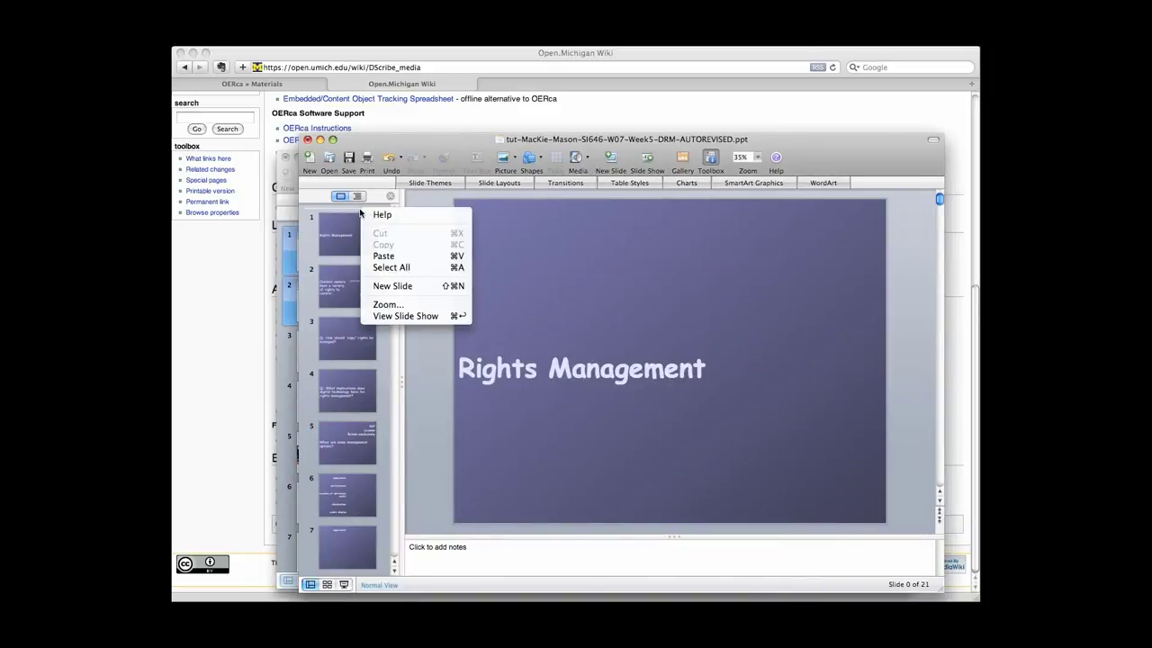
left_click(385, 262)
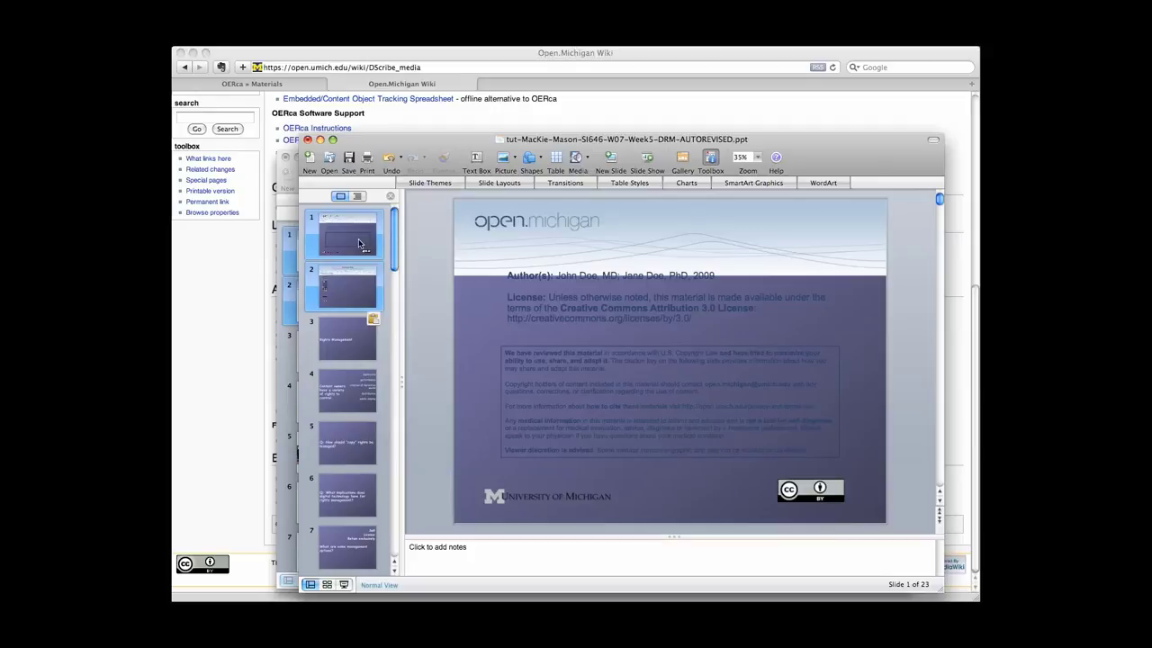
- Give the pasted disclaimer slide alone a solid white background
left_click(360, 243)
right_click(472, 326)
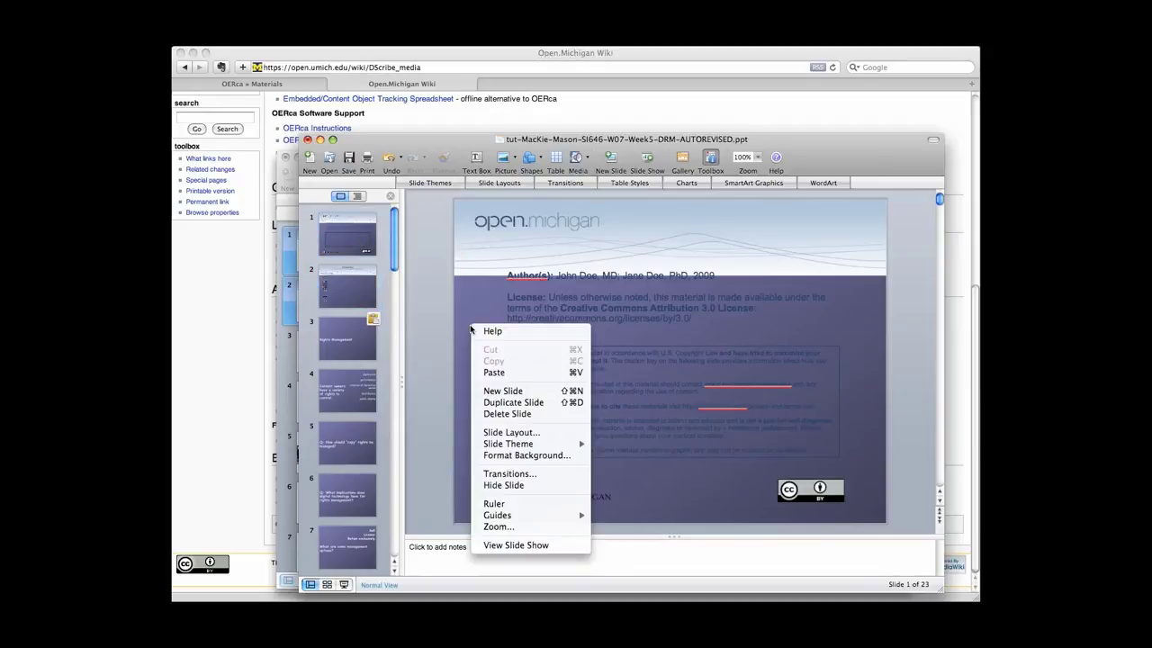
left_click(518, 456)
left_click(533, 231)
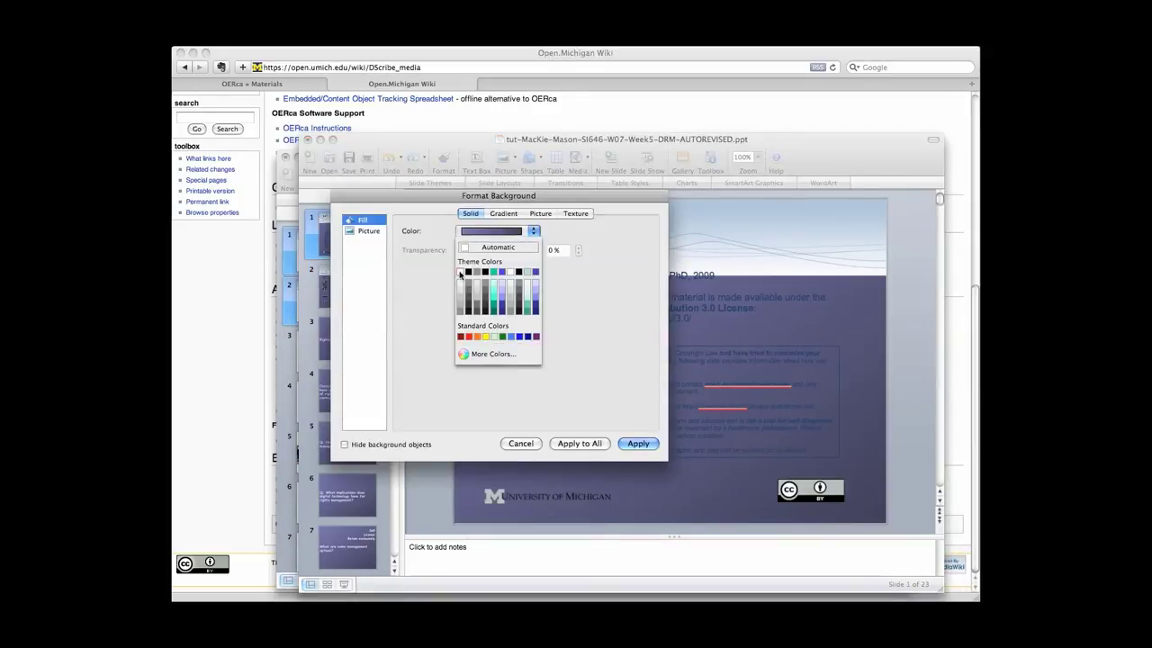
left_click(460, 274)
left_click(638, 444)
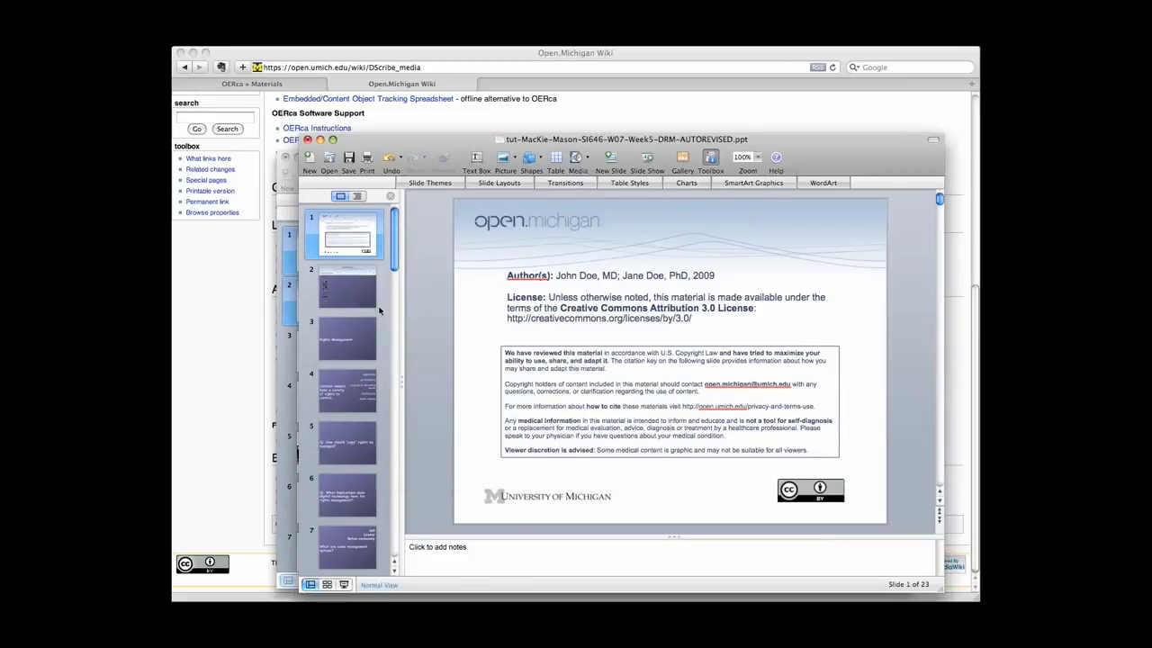
- Give the Citation Key slide alone a solid white background
left_click(366, 288)
right_click(465, 301)
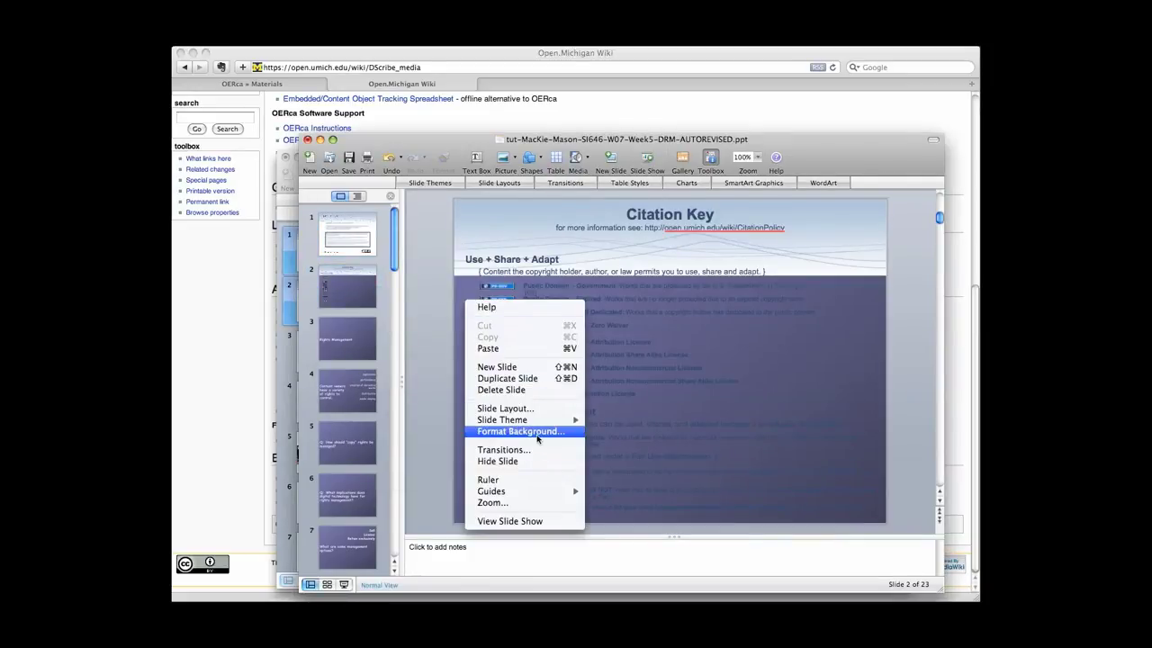
left_click(537, 436)
left_click(472, 216)
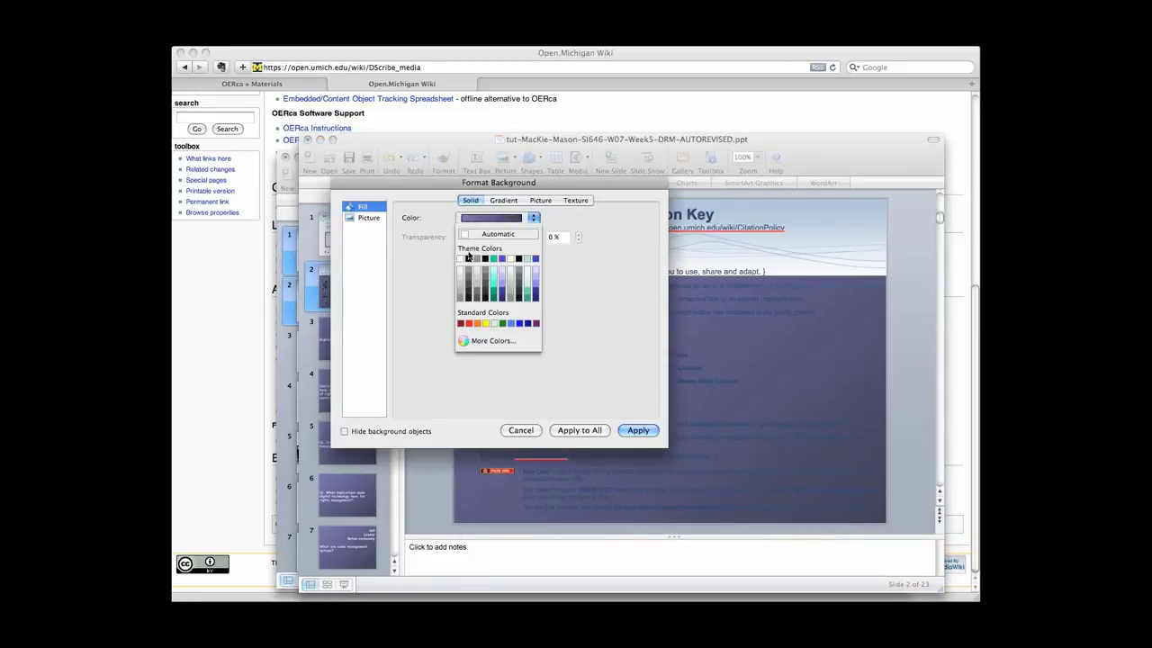
left_click(461, 259)
left_click(638, 431)
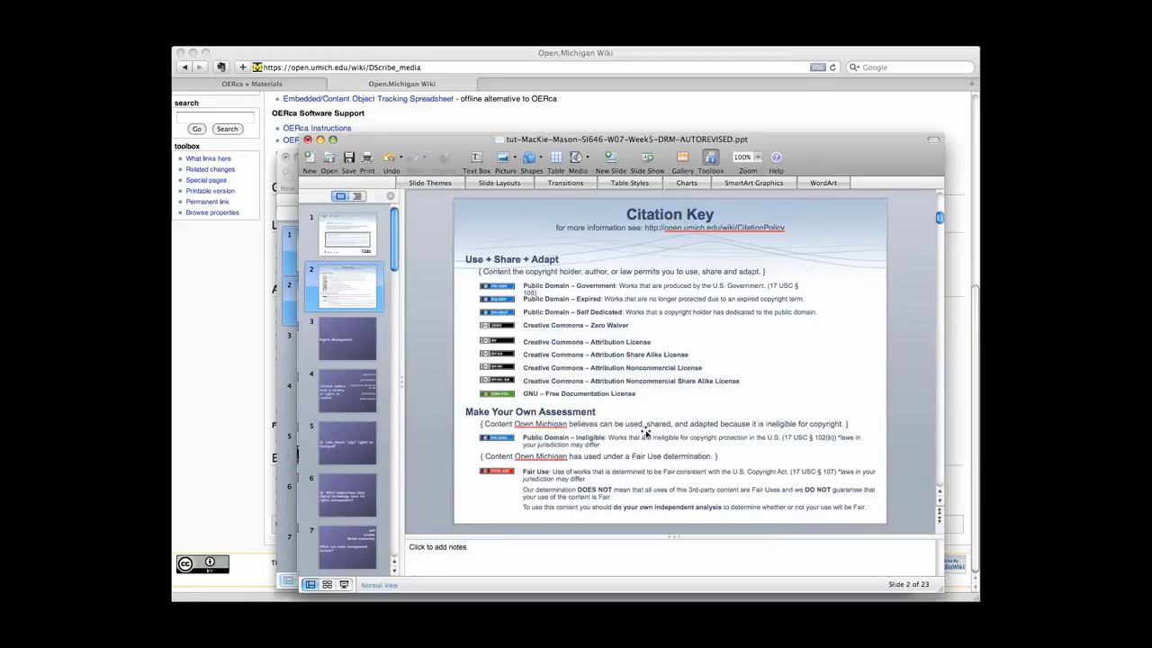
- Review the toy-photo citation on slide 11 and the Additional Source Information on slide 23, and return to slide 1
left_click_drag(396, 260, 395, 366)
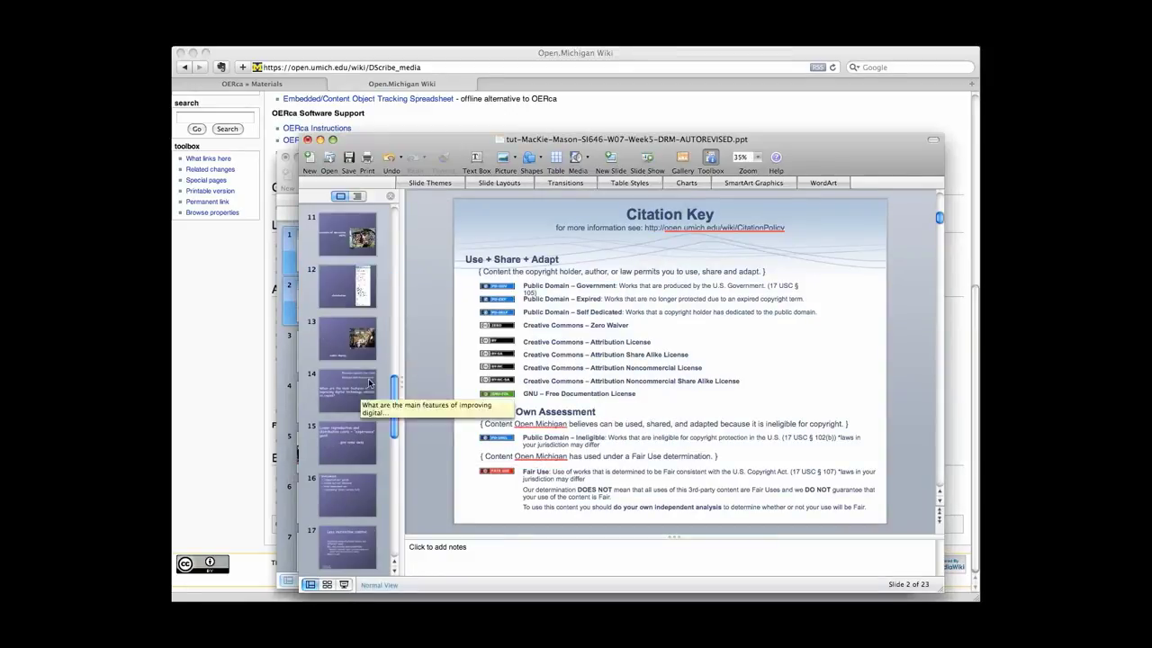
left_click(354, 251)
scroll(352, 315, "down", 3)
scroll(351, 315, "down", 2)
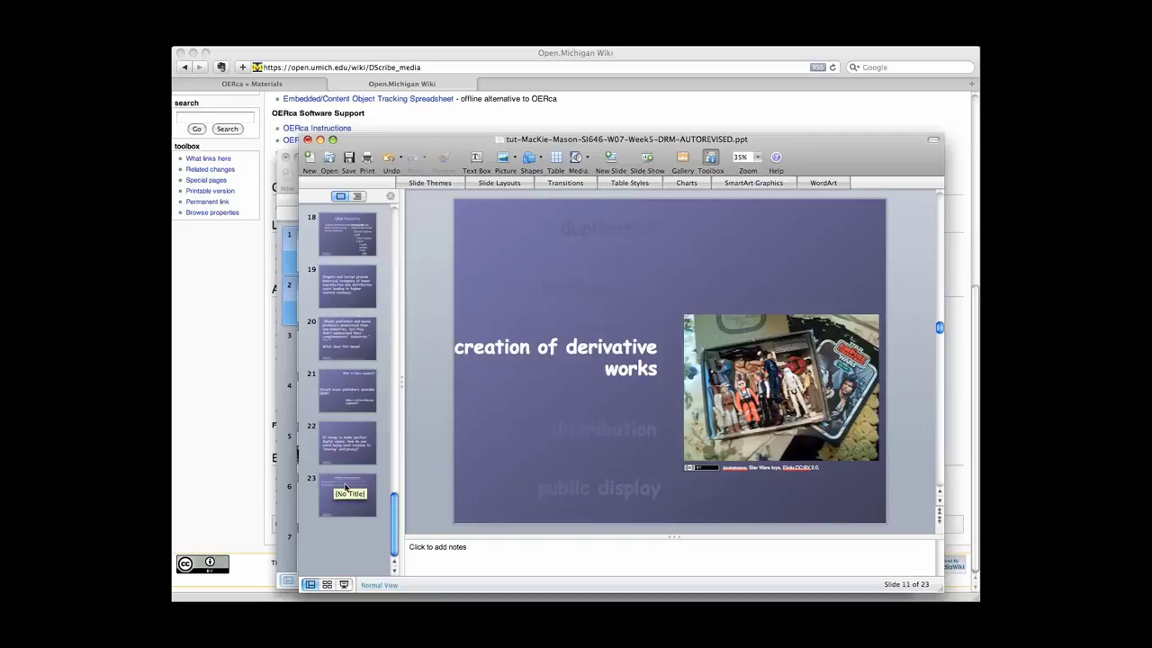
left_click(344, 491)
scroll(356, 378, "up", 10)
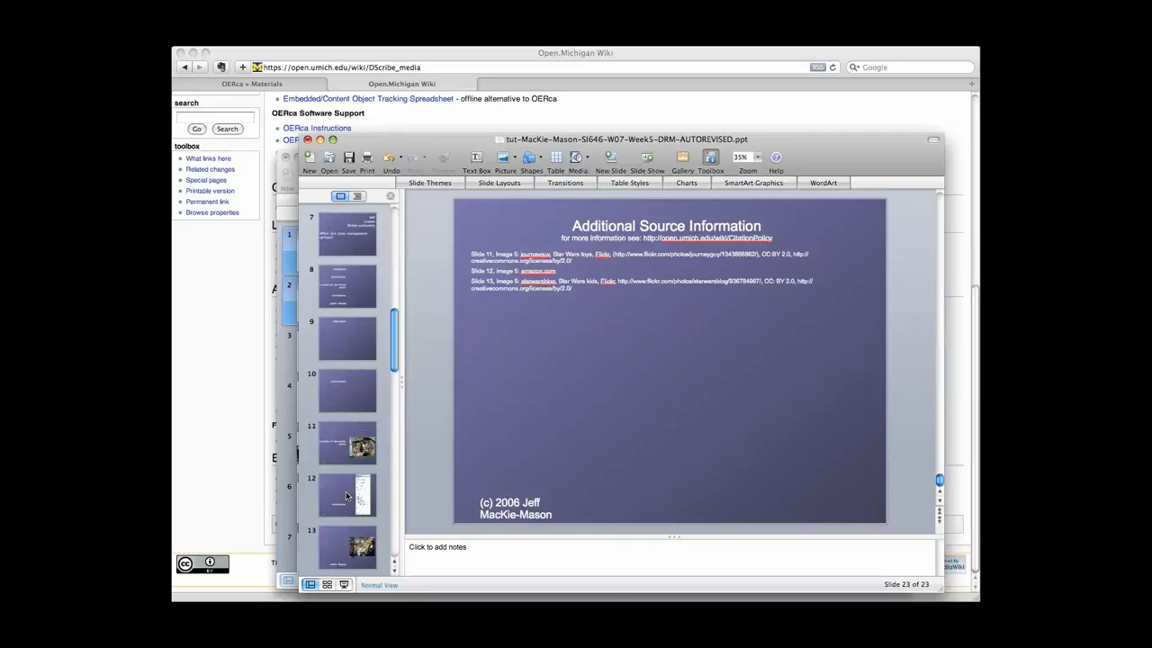
left_click(353, 241)
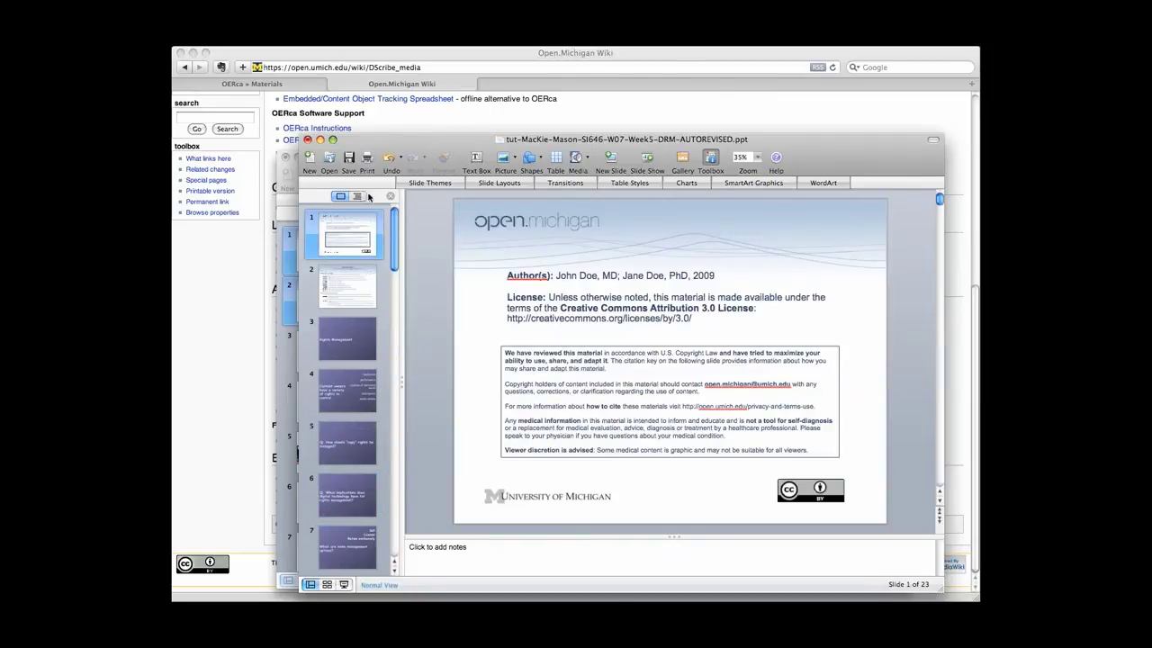
left_click_drag(352, 141, 348, 135)
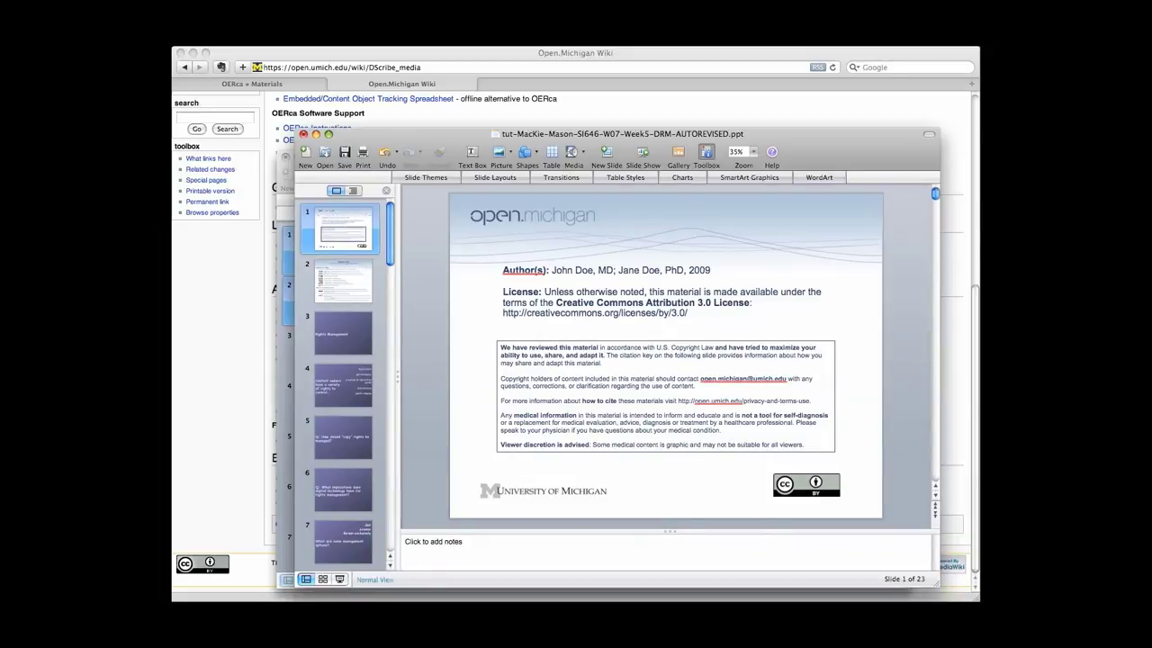
- Save the presentation as a PowerPoint 97-2004 copy in oer_materials-2011-02-16, with the file name ending in DRM-EDITED.ppt
key("super+shift+s")
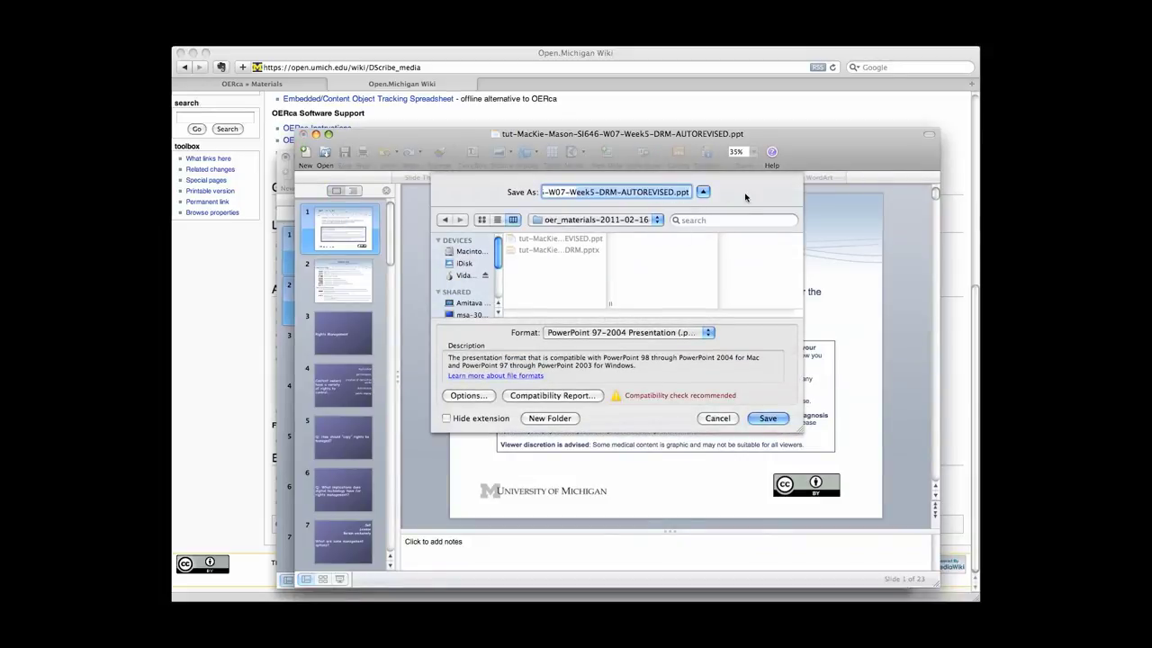
left_click(686, 192)
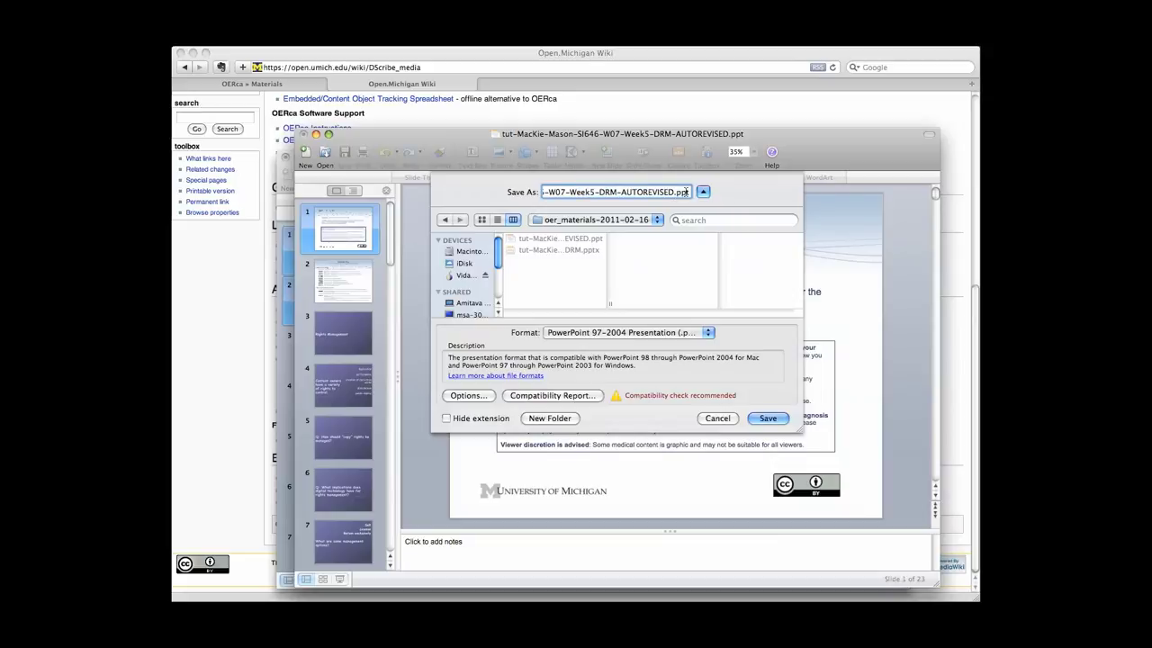
key("Left")
key("Left")
key("Left")
key("Left")
key("BackSpace")
key("BackSpace")
key("BackSpace")
key("BackSpace")
key("BackSpace")
key("BackSpace")
key("BackSpace")
key("BackSpace")
key("BackSpace")
key("BackSpace")
key("BackSpace")
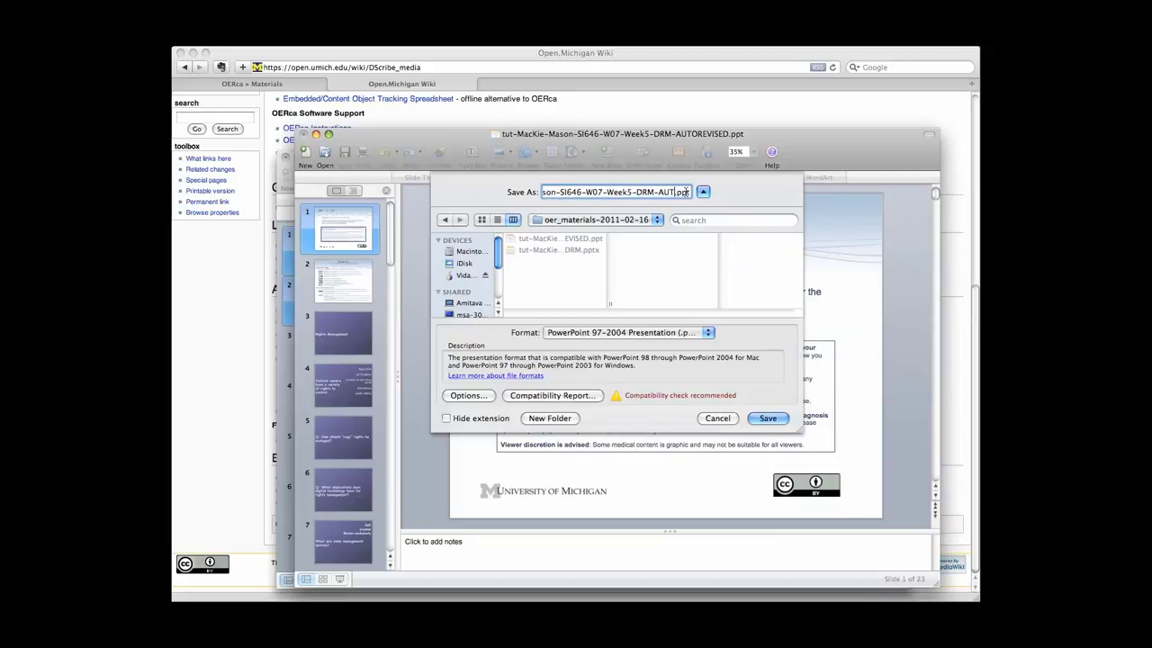
type("EDITED")
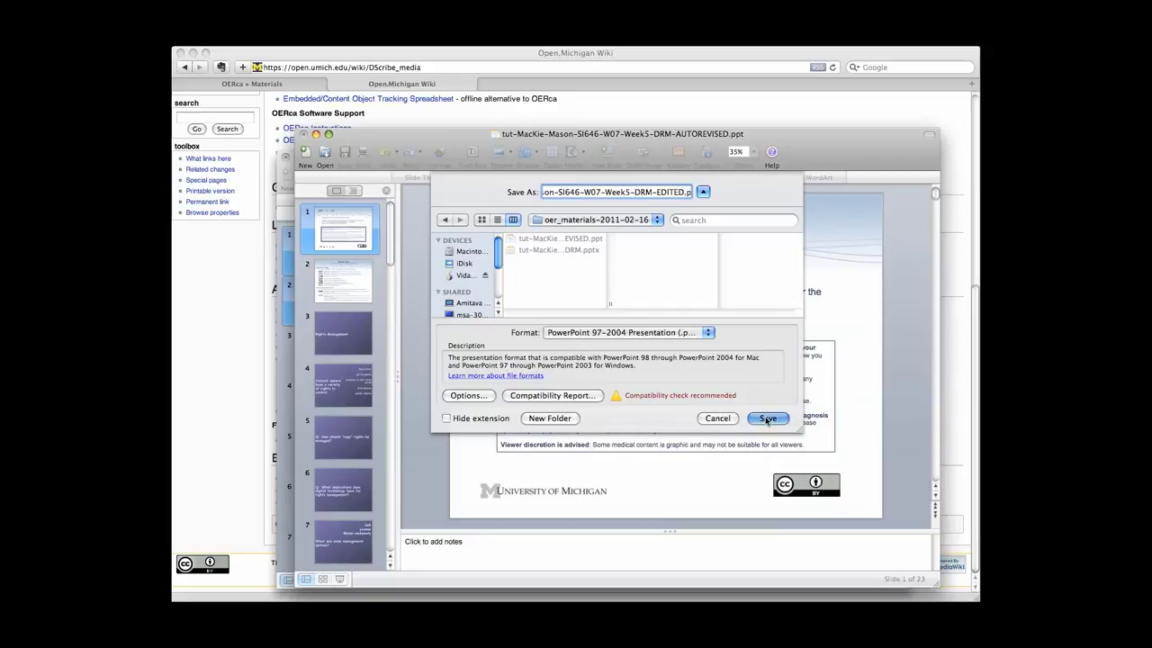
left_click(767, 419)
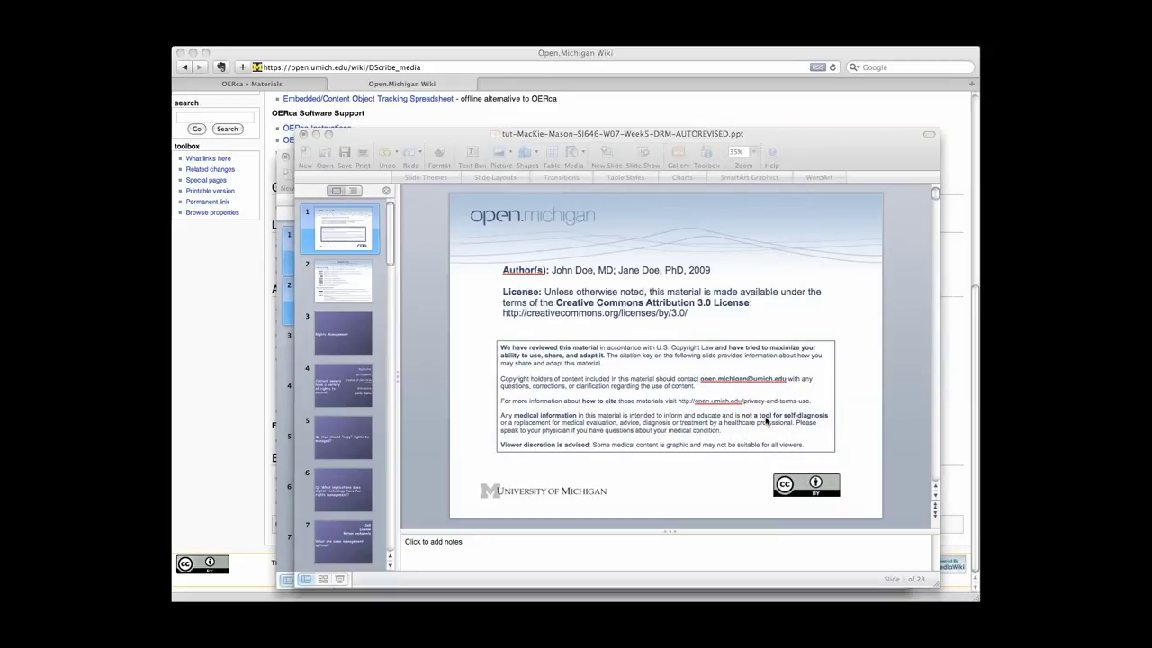